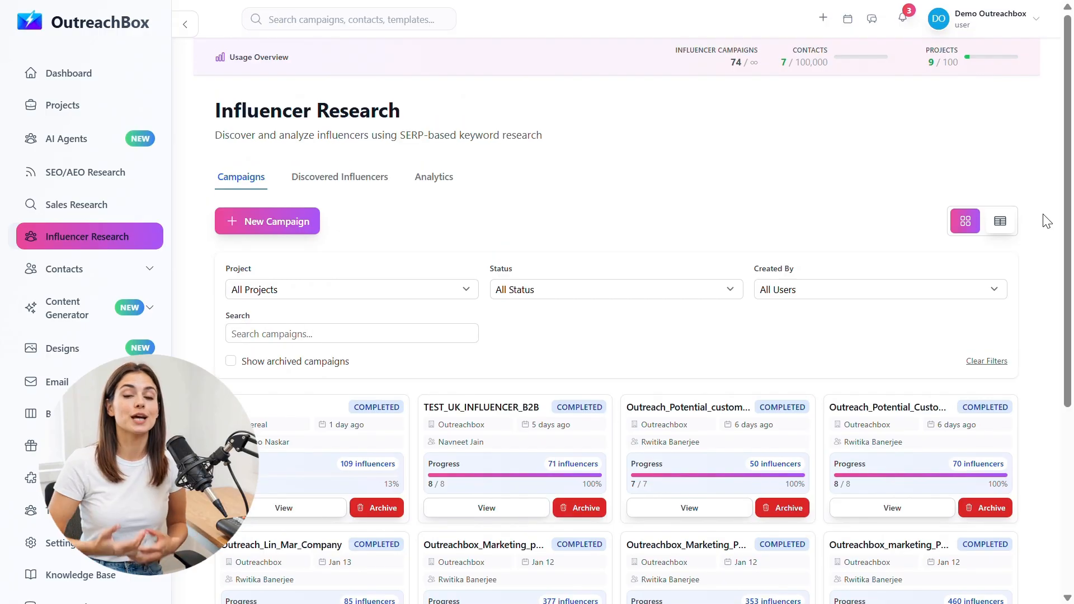
Step: Switch the influencer campaigns to table view and scroll through the 10 completed campaigns
left_click(1006, 230)
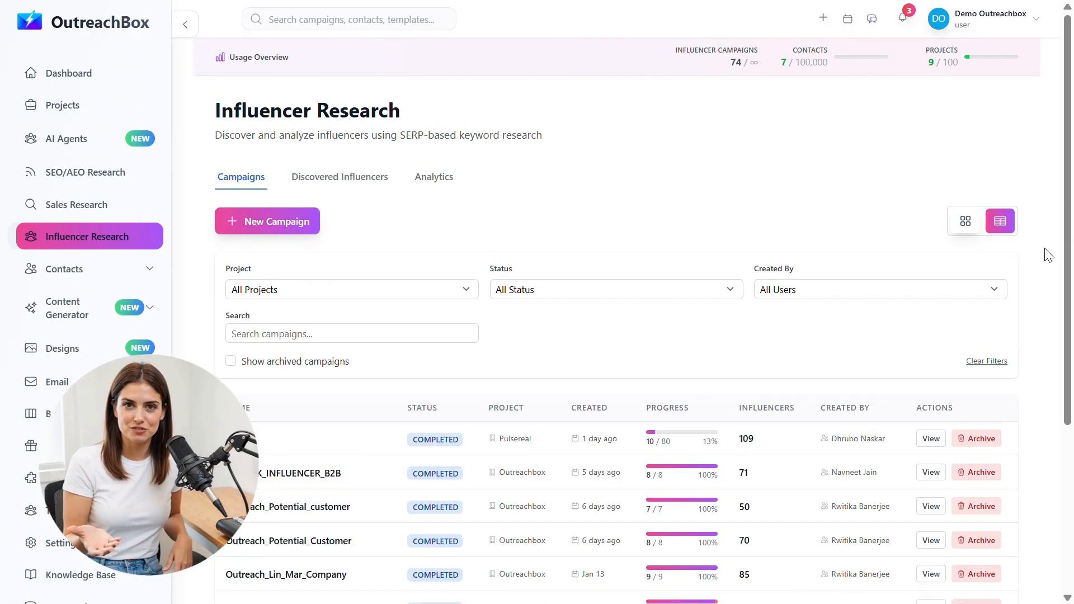
scroll(1047, 255, "down", 2)
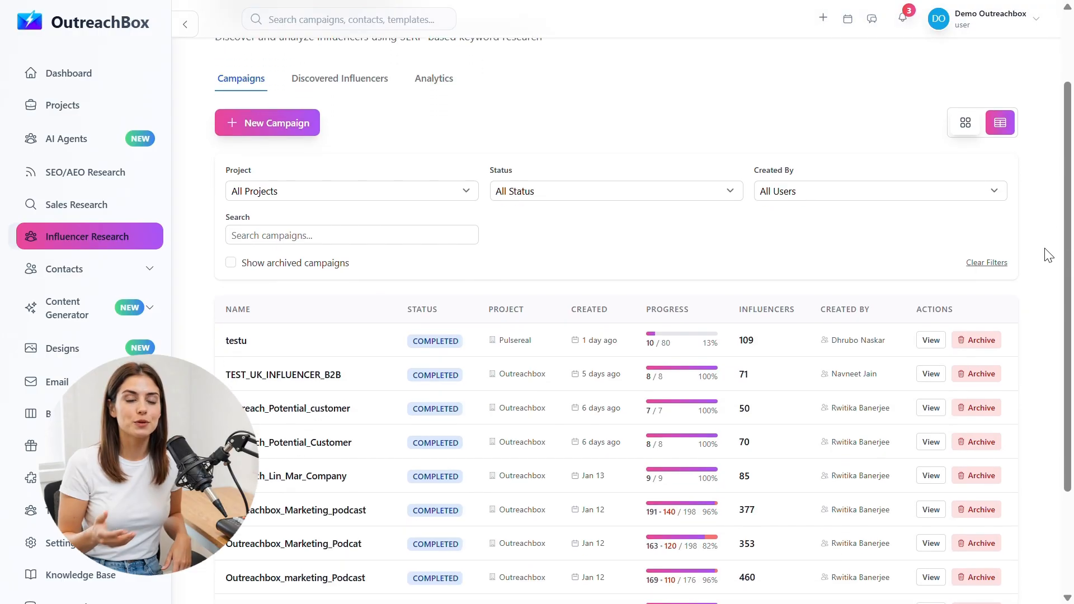
scroll(1048, 255, "down", 1)
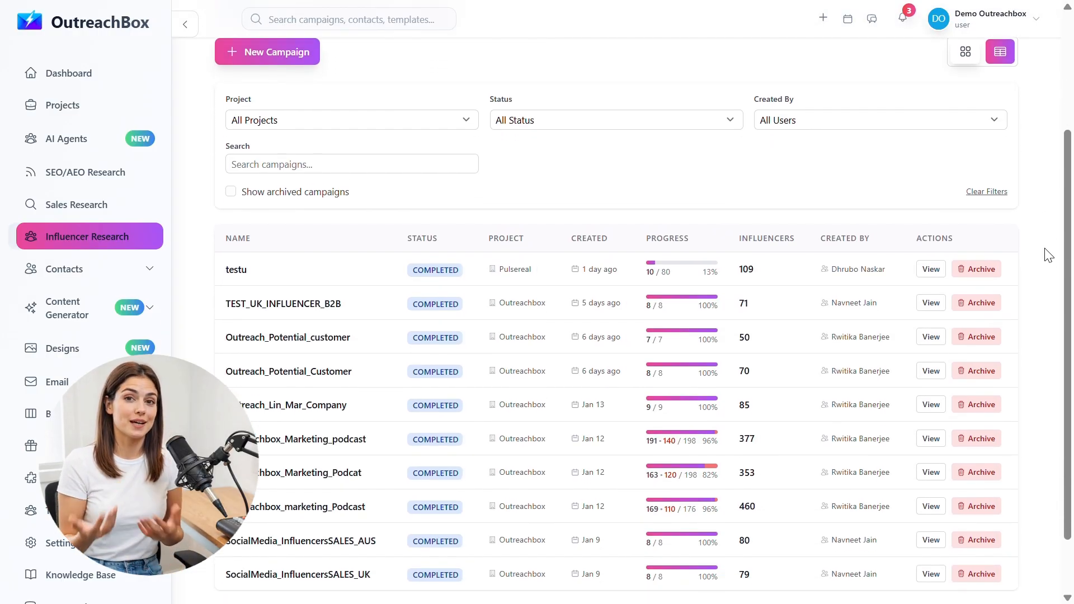
scroll(1048, 255, "down", 1)
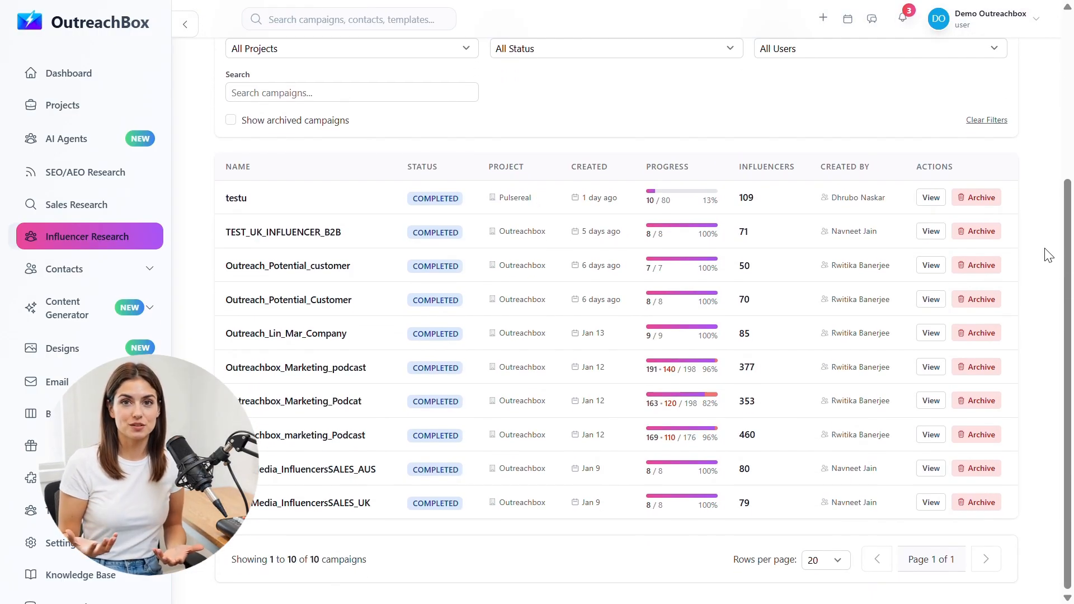
scroll(1048, 255, "up", 2)
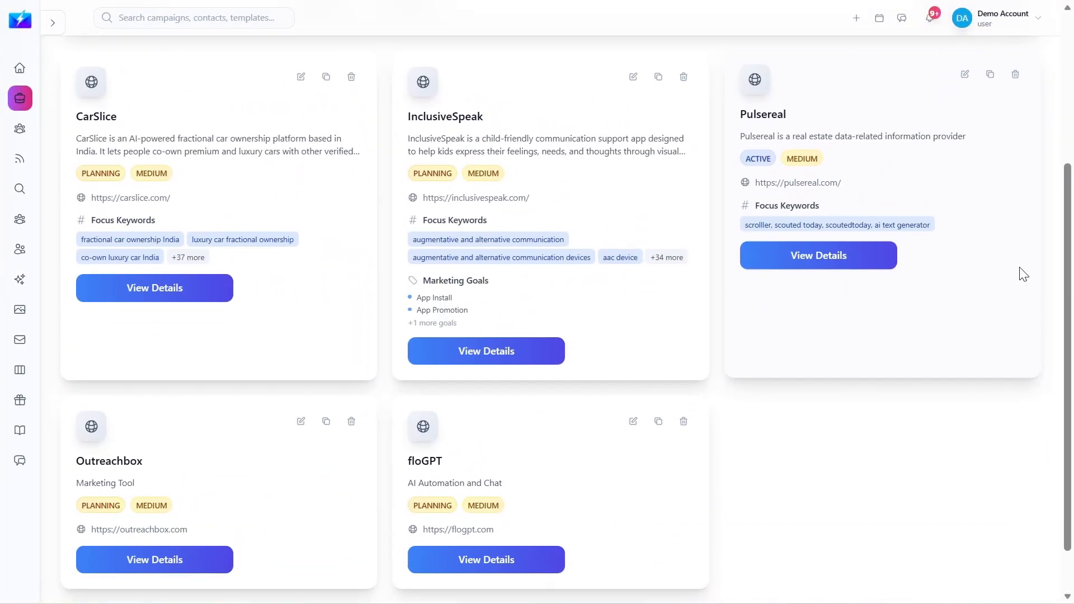
Step: Open and review the existing Outreachbox project's details
scroll(1023, 274, "down", 2)
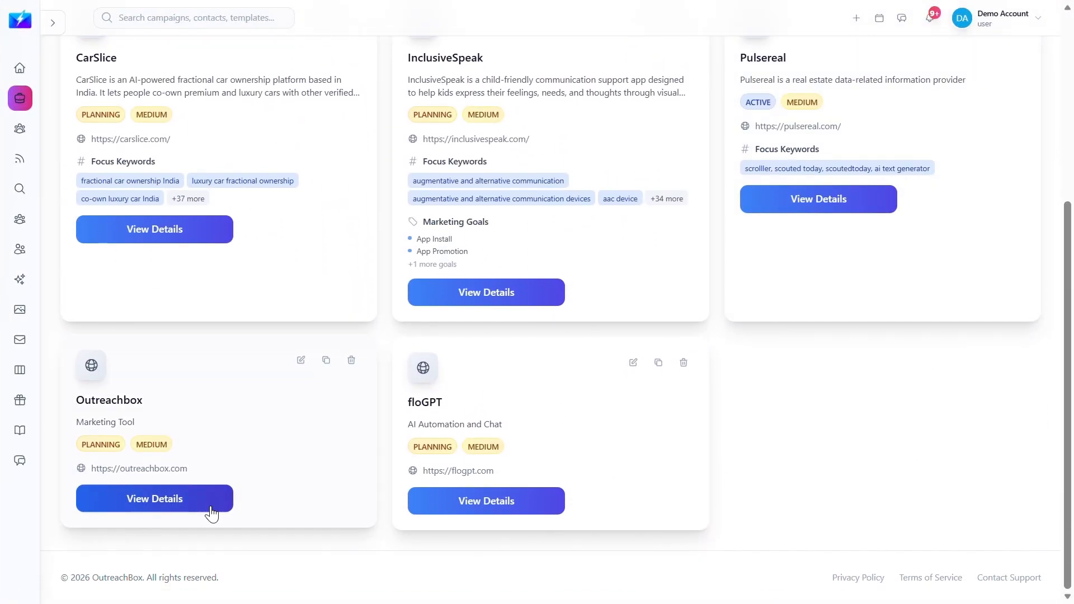
left_click(211, 506)
scroll(1025, 403, "down", 5)
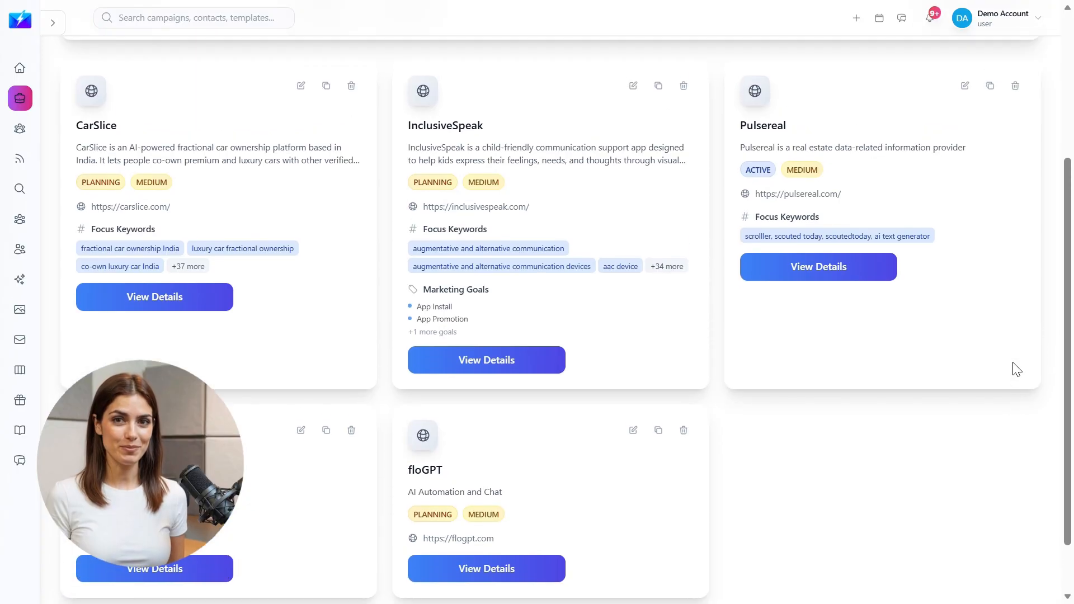
scroll(1015, 369, "up", 2)
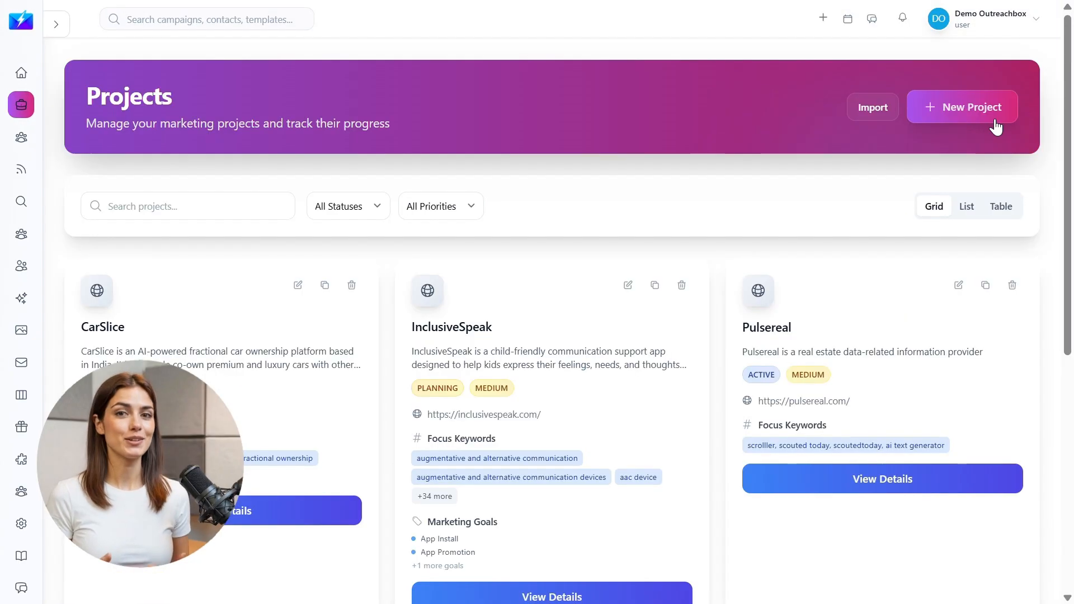
Step: Create the Demo Outreach Box project with its keywords, audience, competitors and goals
left_click(996, 125)
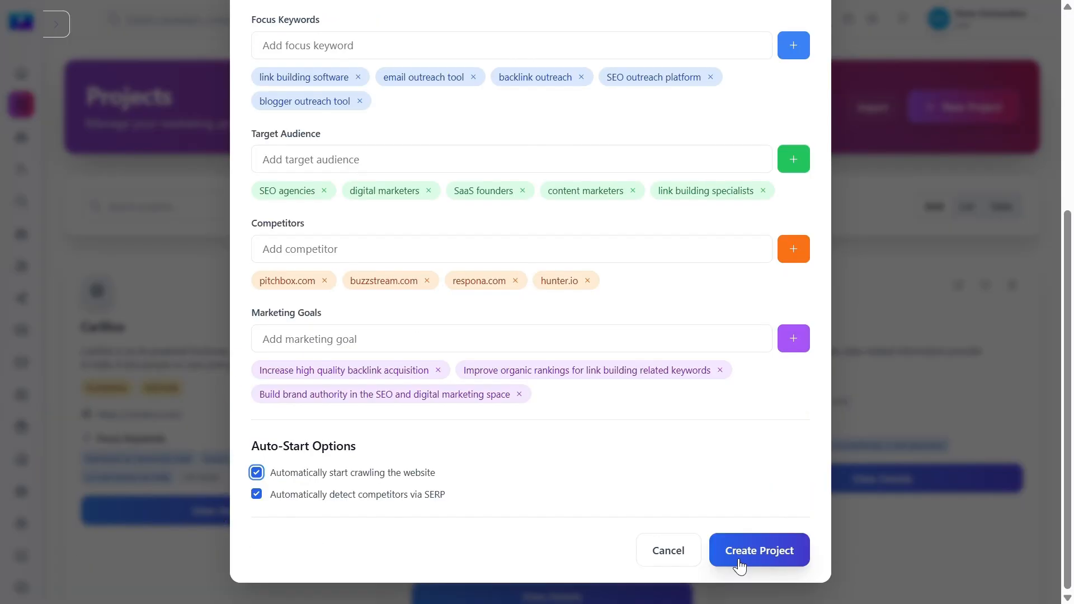
left_click(740, 566)
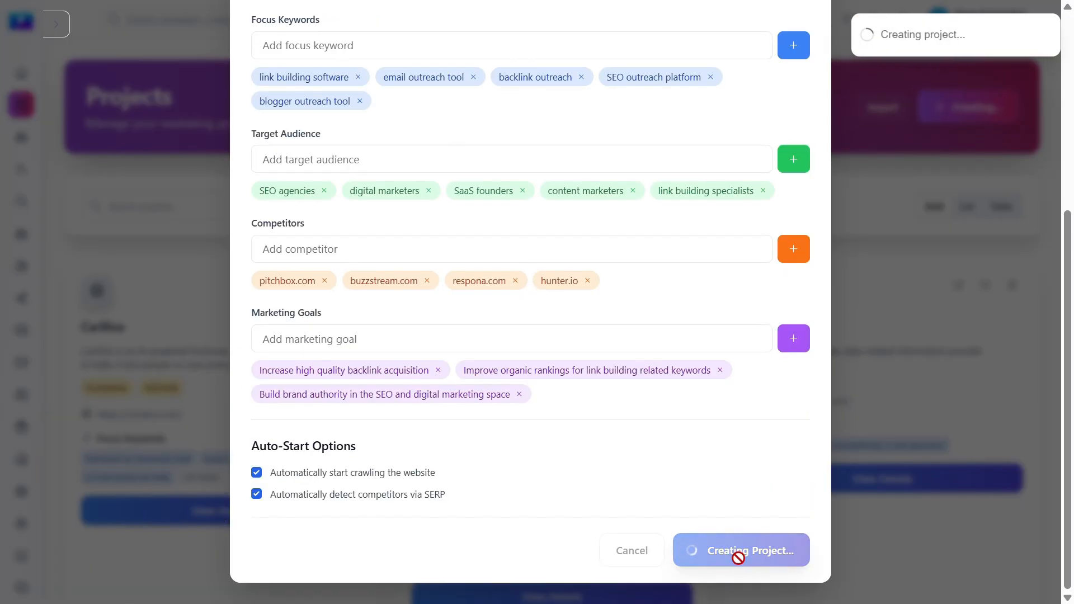
scroll(340, 232, "down", 2)
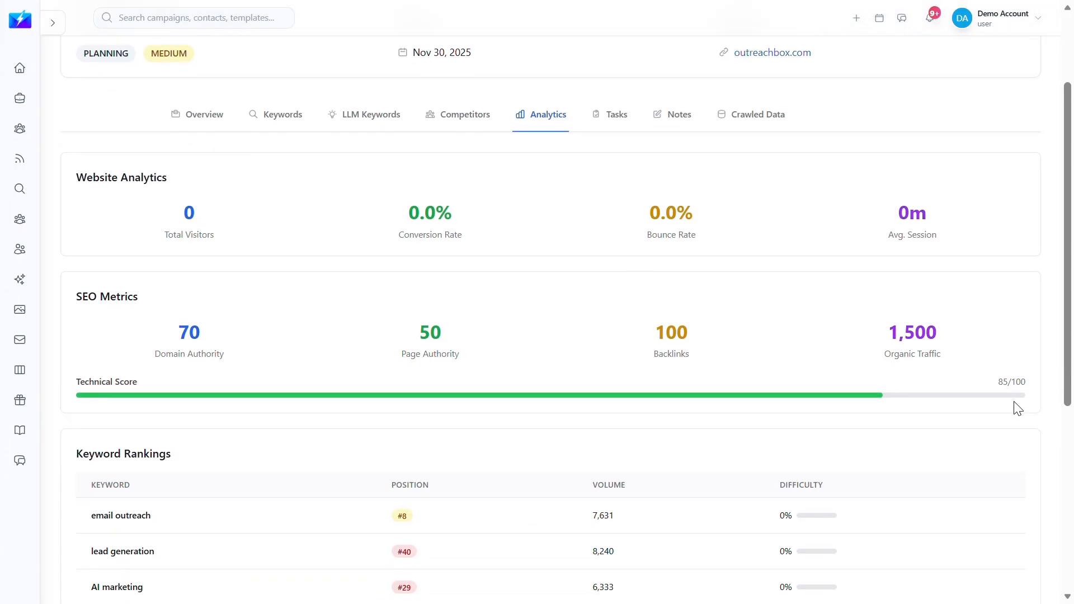
scroll(1016, 408, "down", 3)
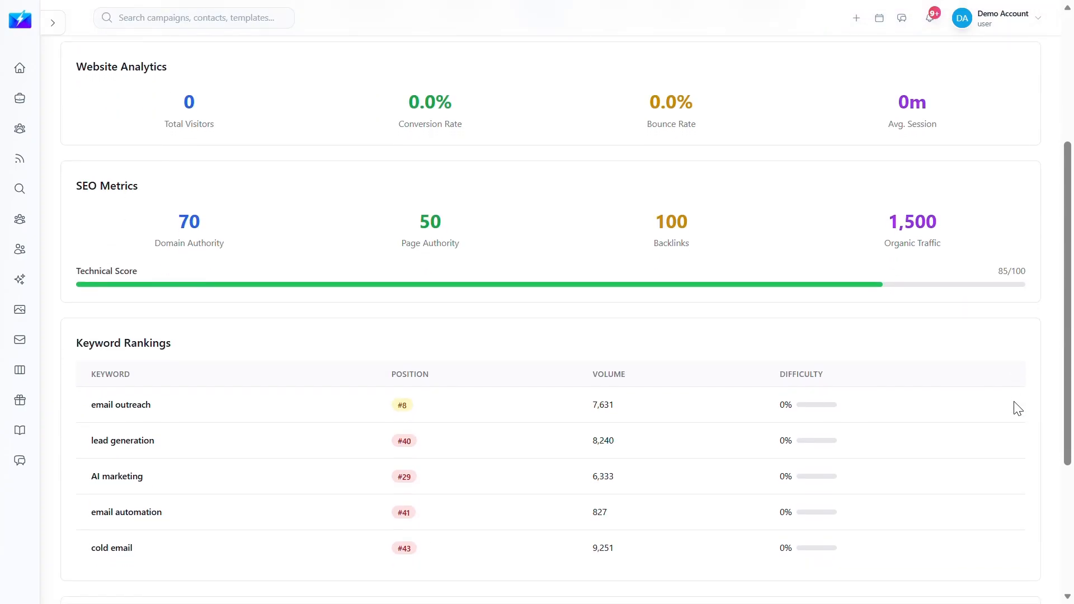
scroll(1016, 408, "down", 3)
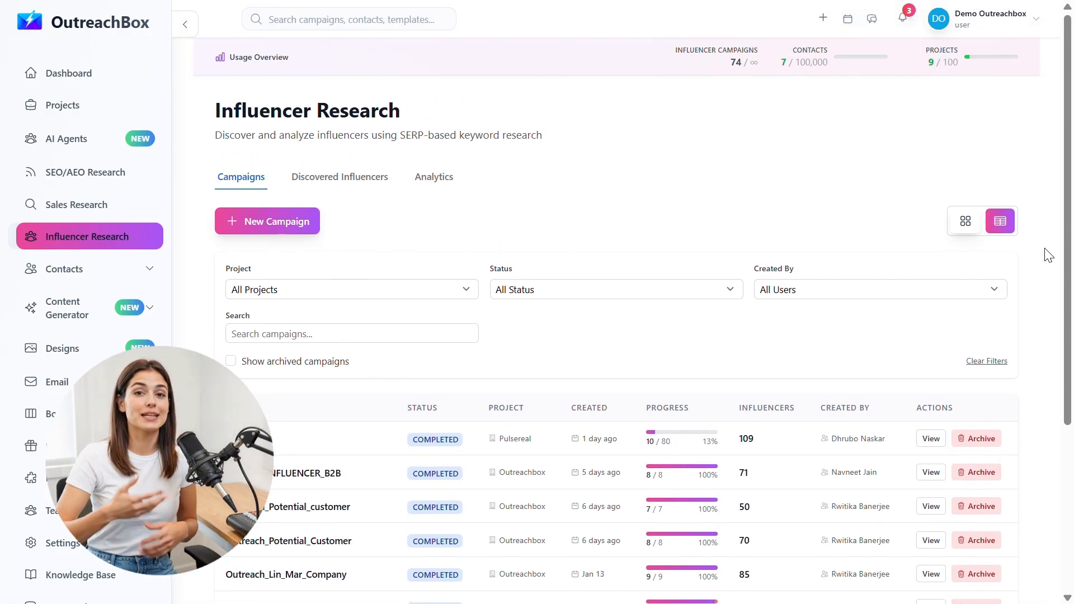
Step: Open the Create Influencer Campaign form, review its defaults, and select the Campaign Name field
left_click(308, 227)
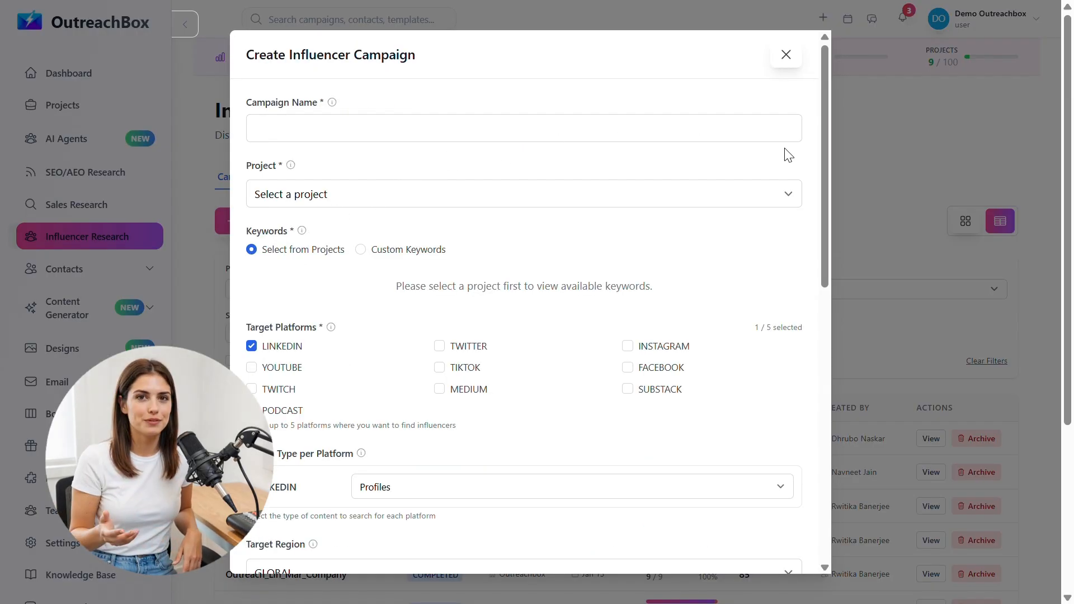
scroll(818, 167, "down", 1)
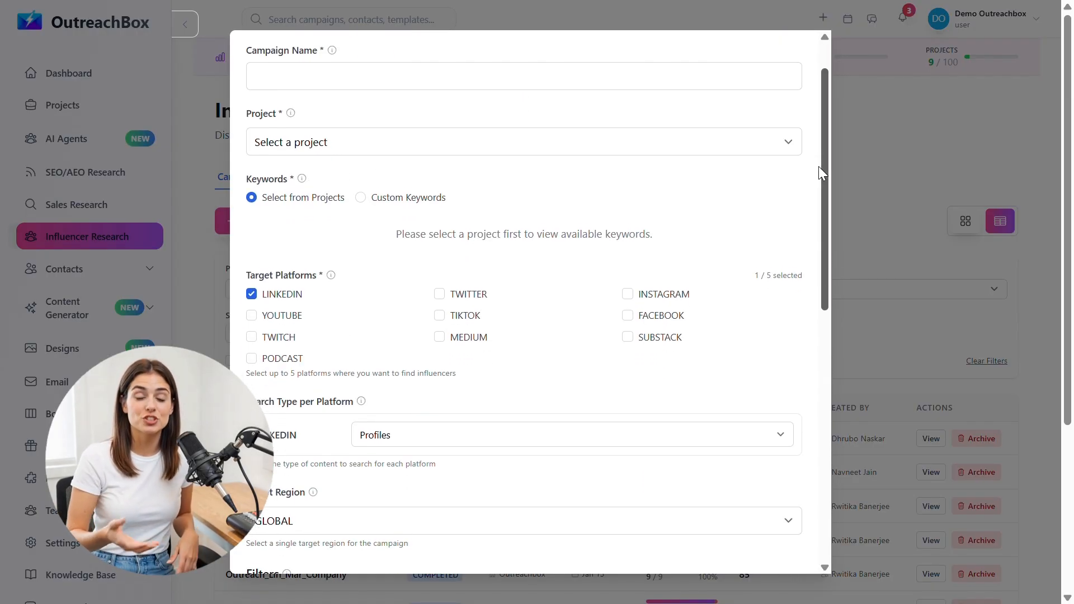
scroll(817, 166, "down", 7)
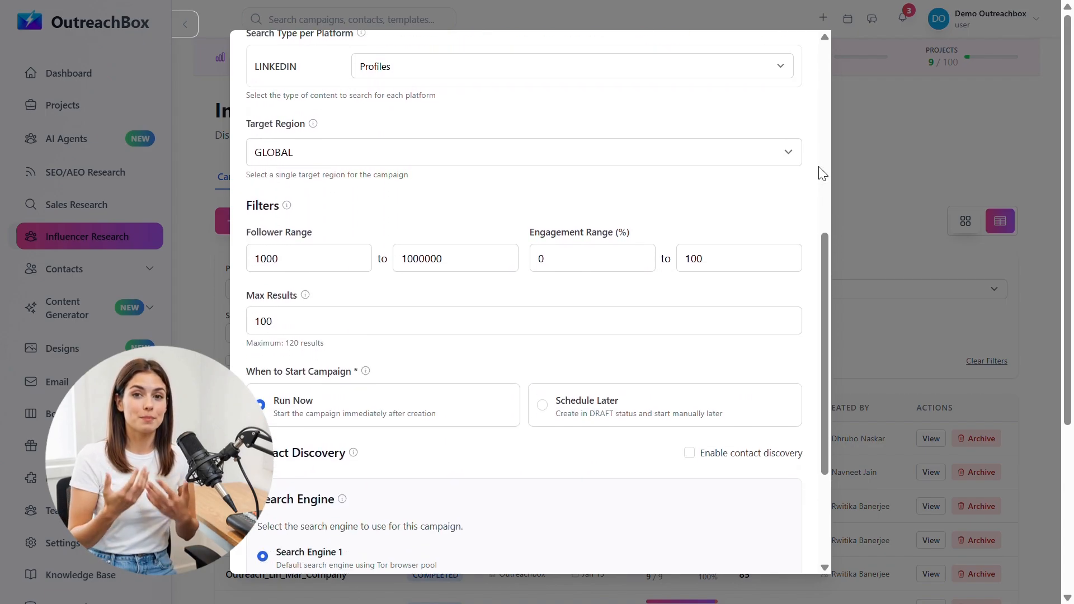
scroll(818, 166, "down", 4)
scroll(821, 173, "up", 5)
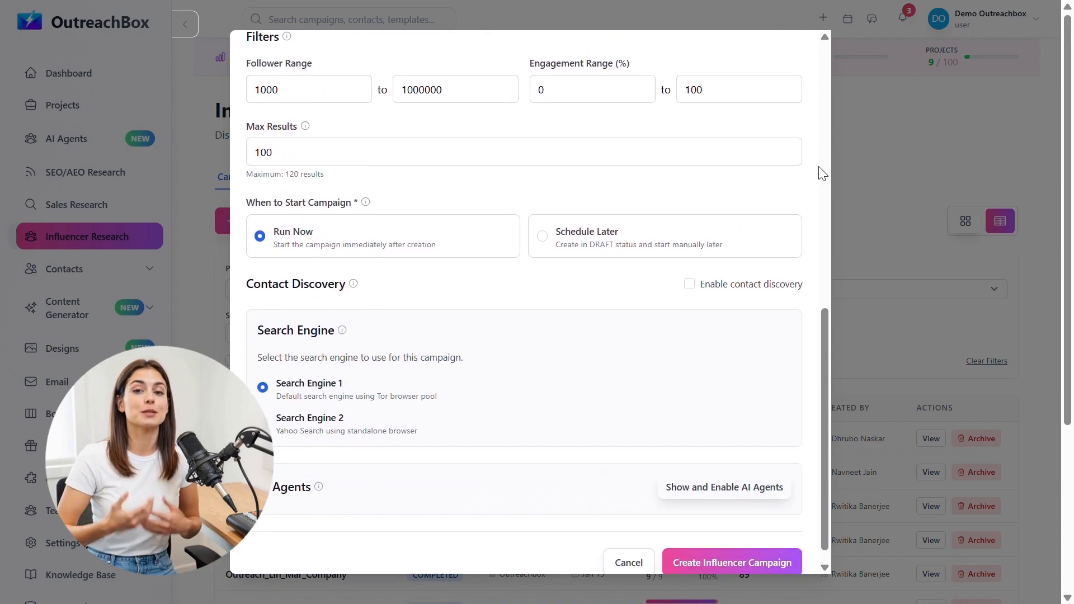
scroll(821, 173, "up", 6)
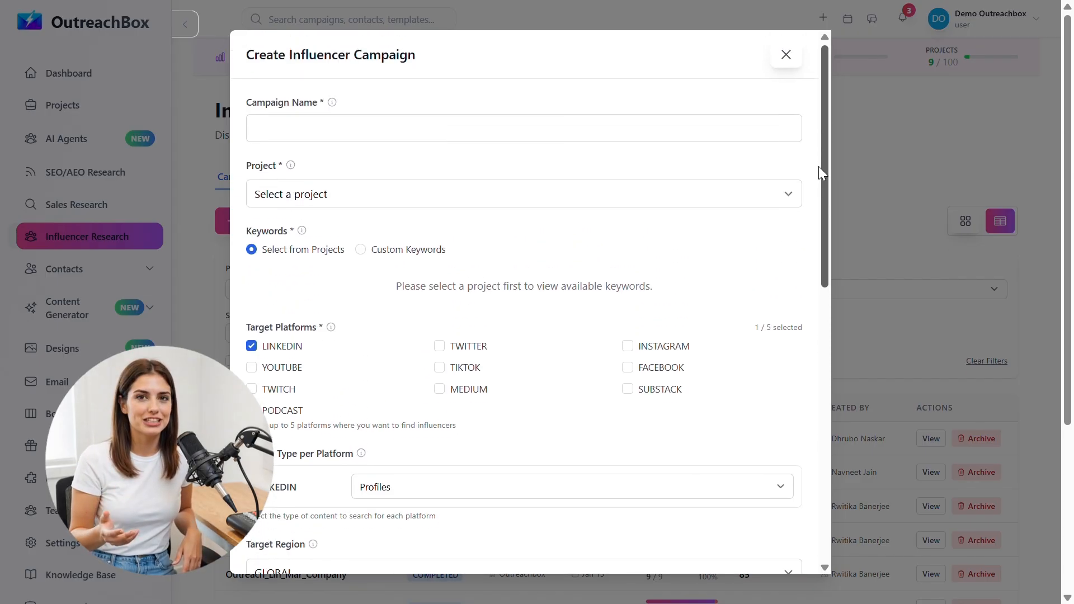
left_click(720, 125)
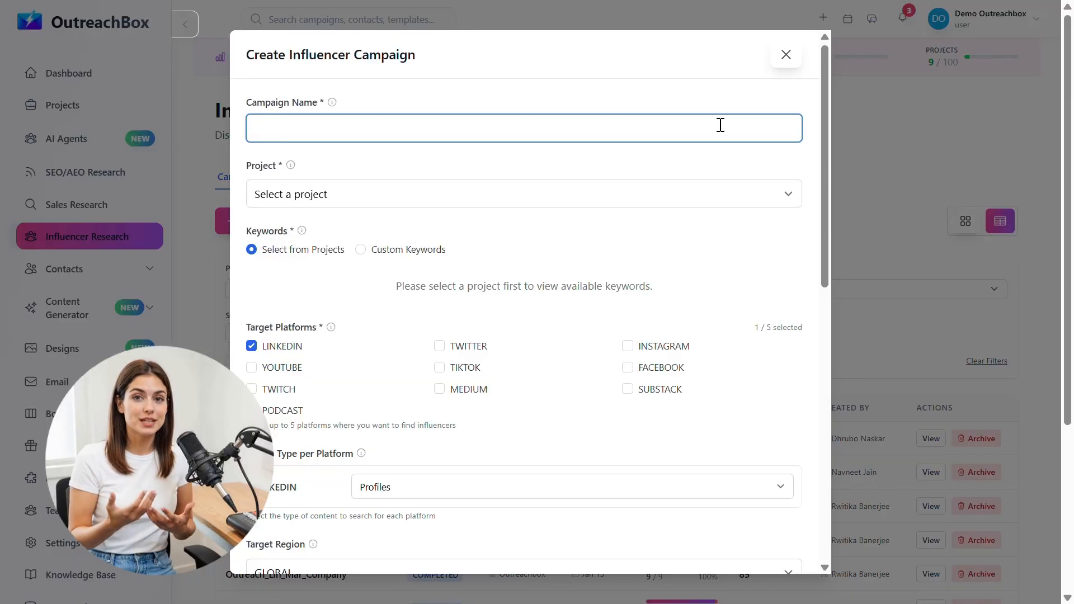
Step: Name the campaign OutreachBox_Marketing_Influencer and assign it to the Outreachbox project
type("OutreachBox_Marketing_Influencer")
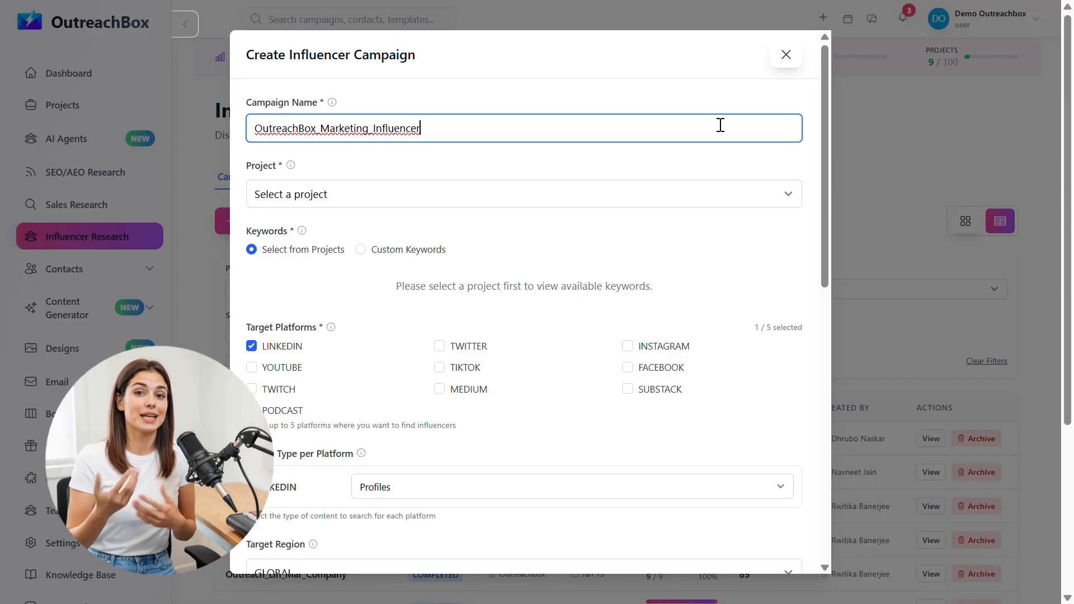
left_click(733, 159)
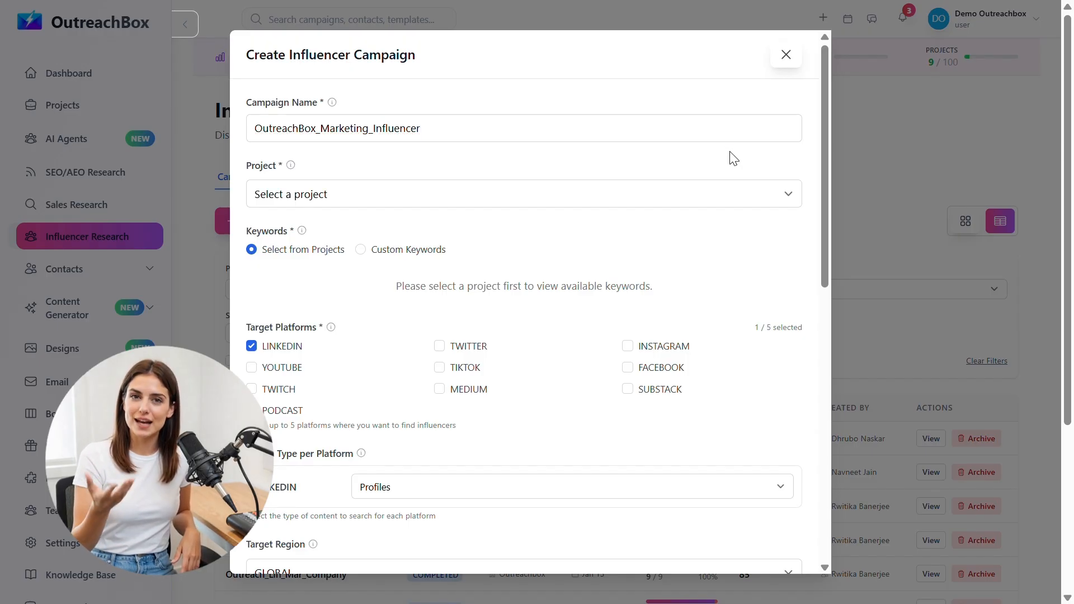
left_click(725, 200)
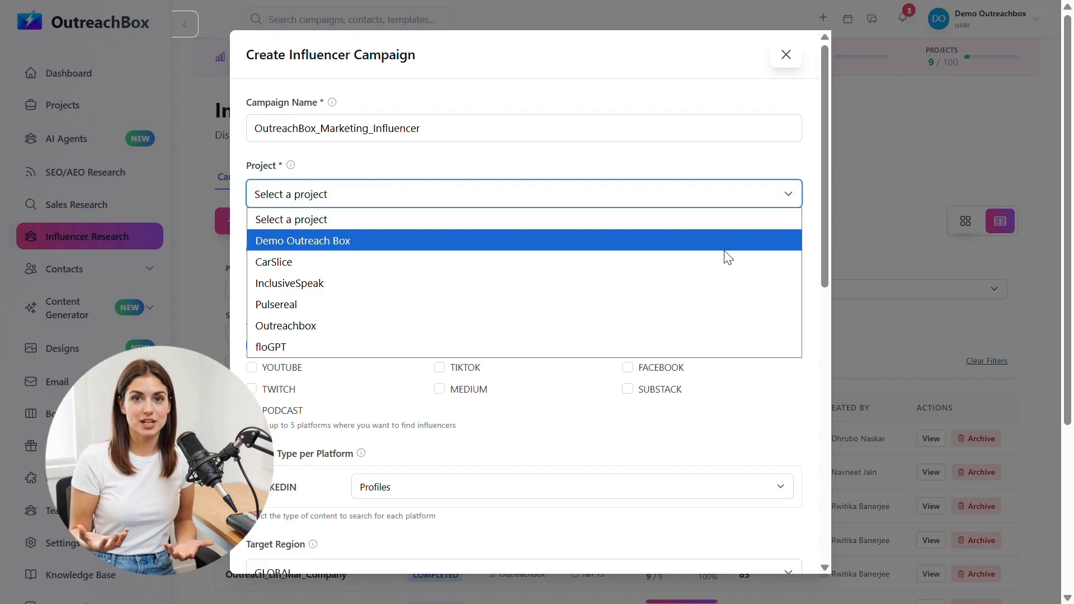
left_click(705, 324)
Step: Clear the crawled keyword selections and switch the keyword source to Custom Keywords
scroll(601, 248, "down", 1)
scroll(603, 246, "down", 1)
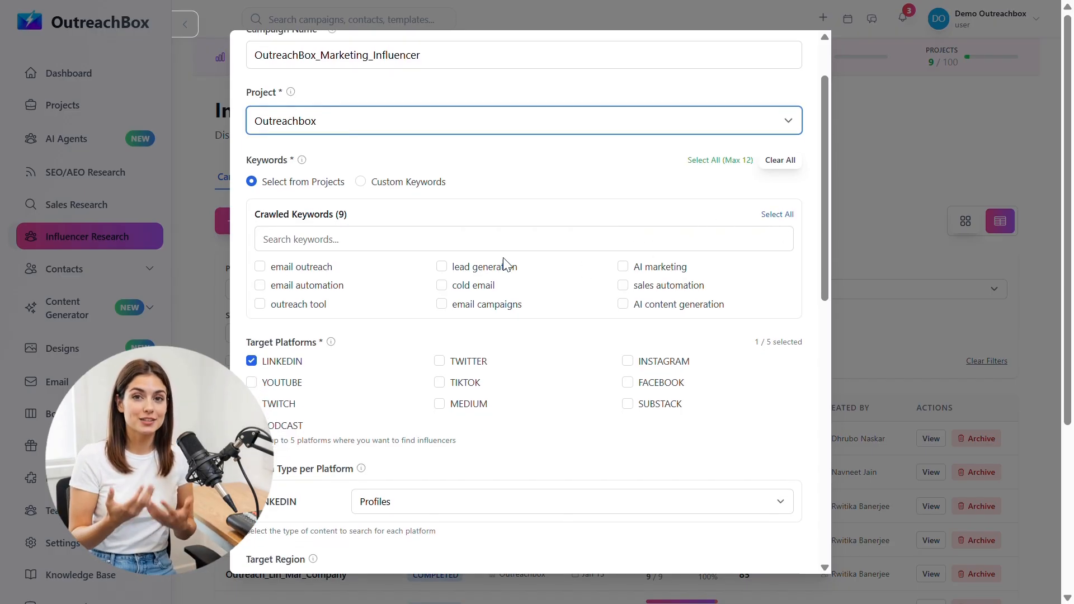
left_click(261, 266)
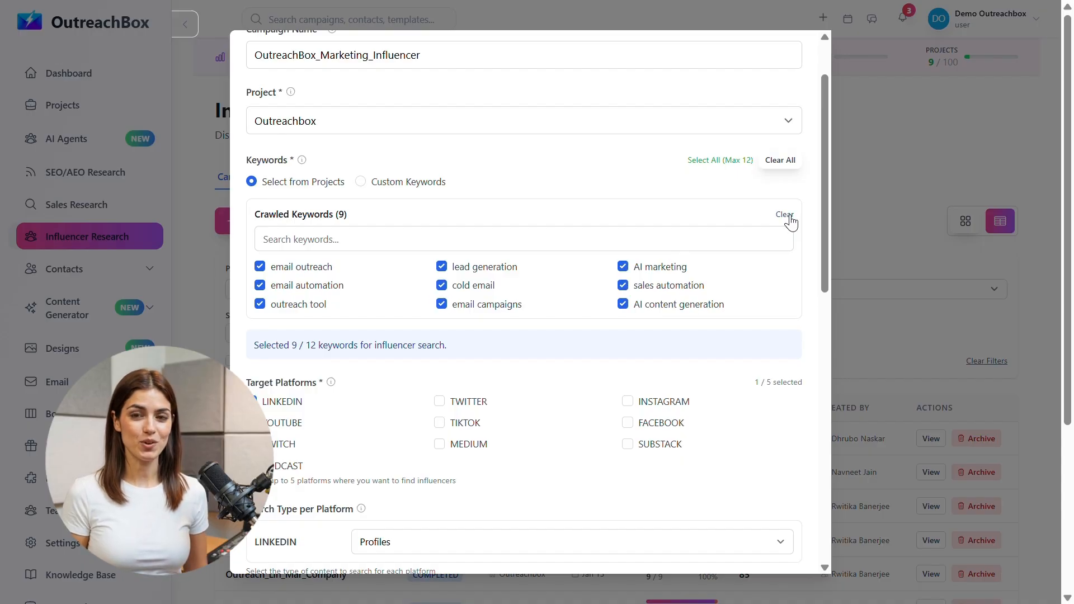
left_click(785, 215)
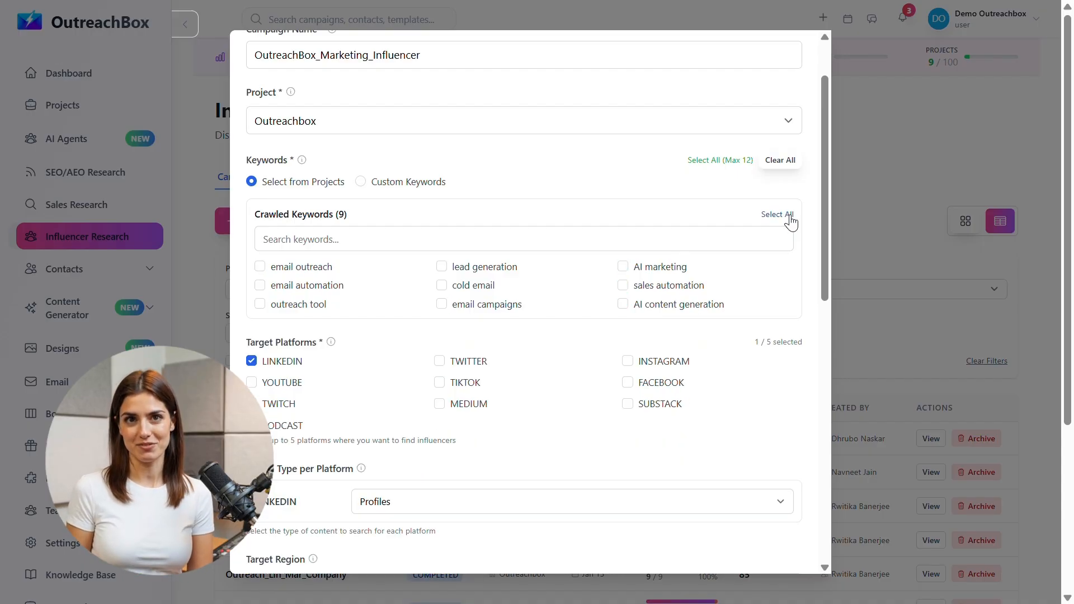
left_click(361, 182)
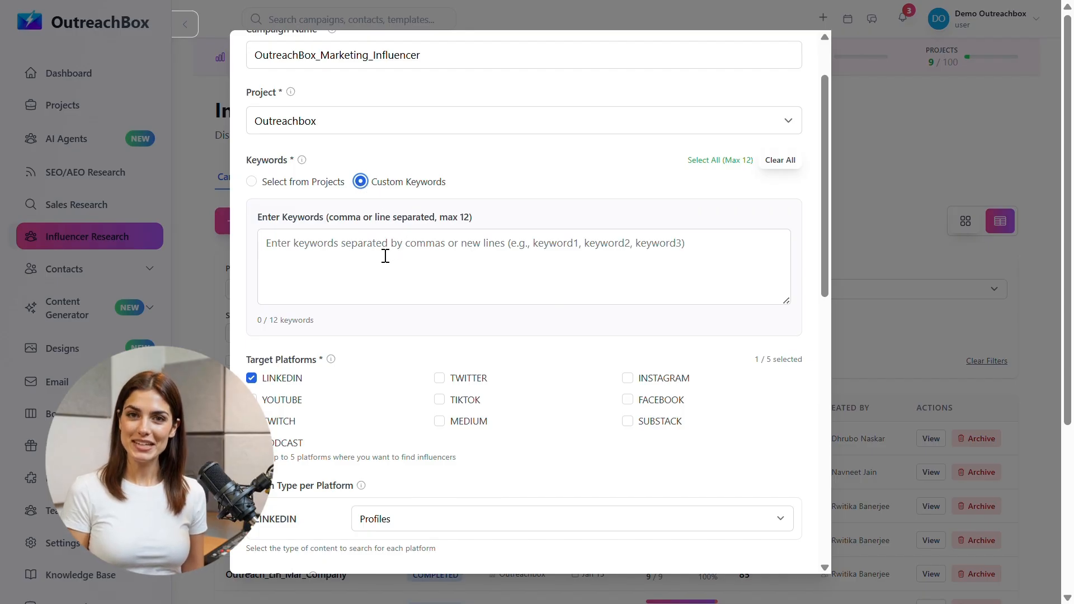
Step: Paste twelve custom keywords, including outreach marketing, link building, email outreach and influencer marketing
left_click(298, 248)
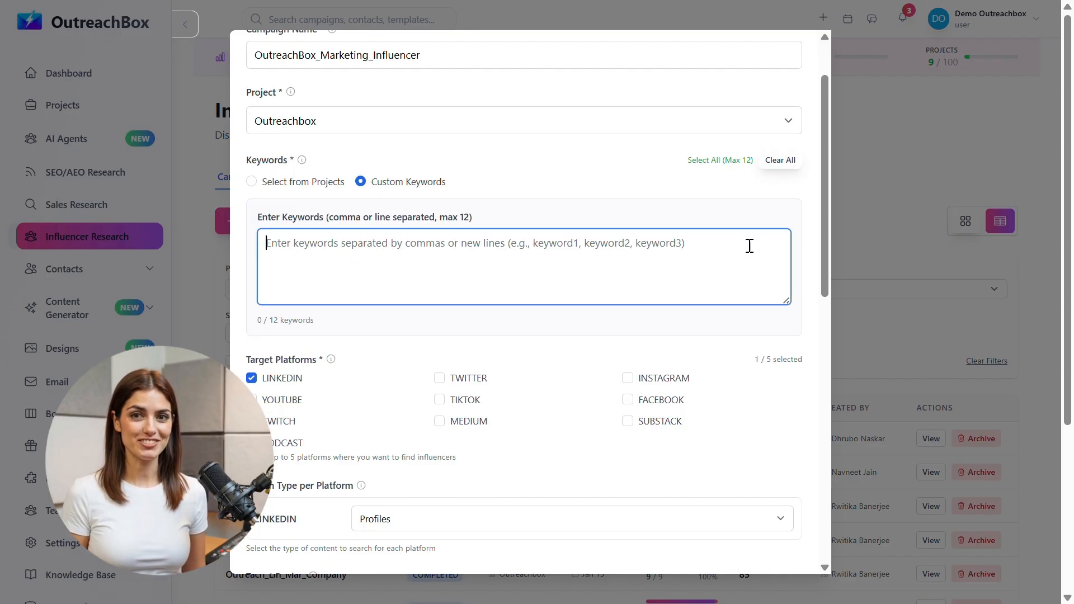
key("ctrl+v")
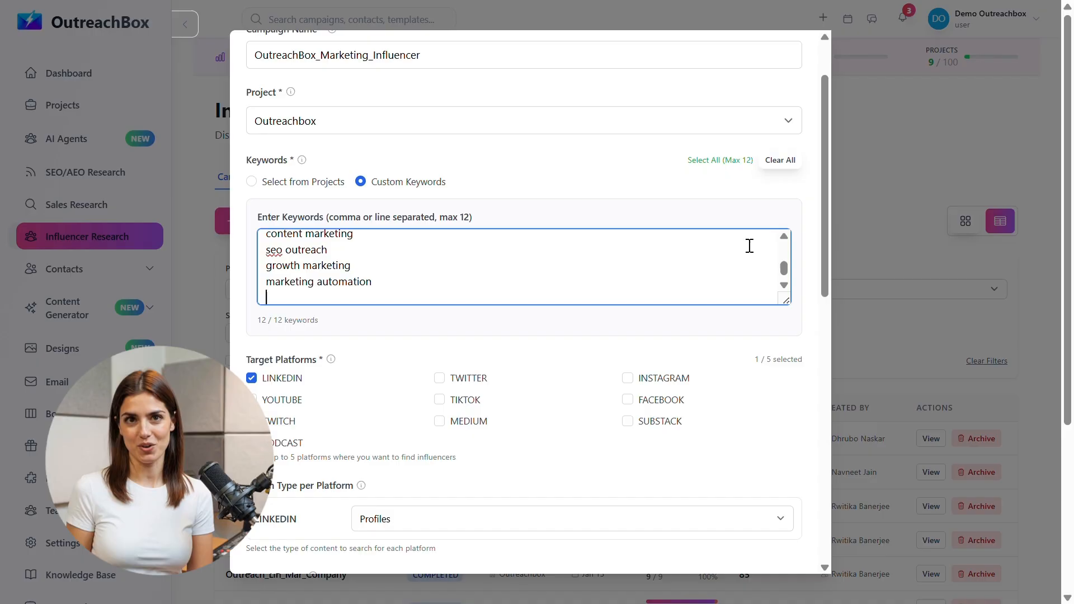
scroll(789, 253, "up", 3)
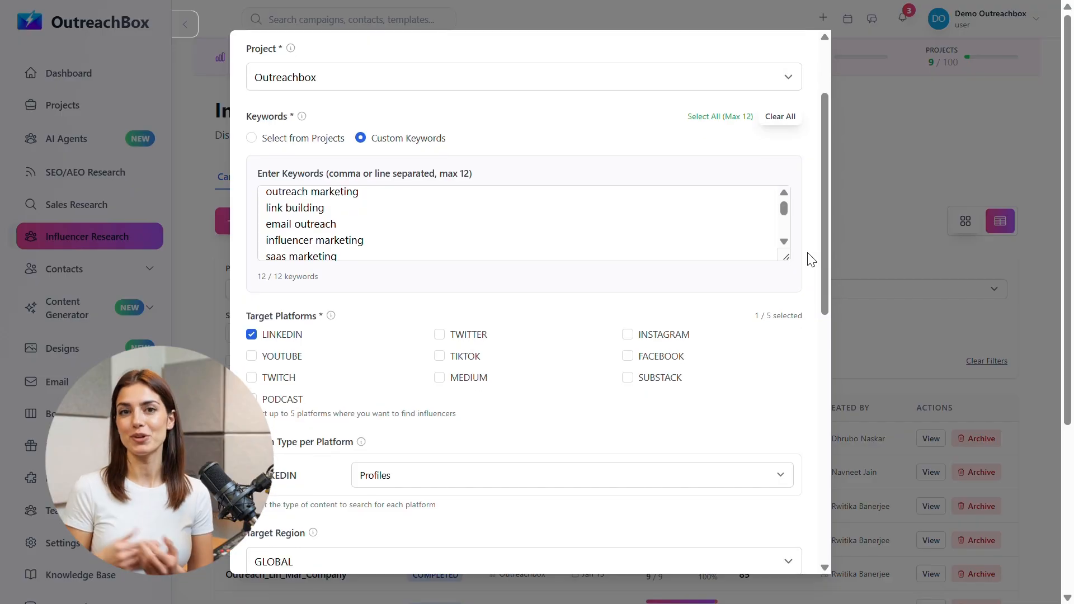
scroll(808, 257, "down", 2)
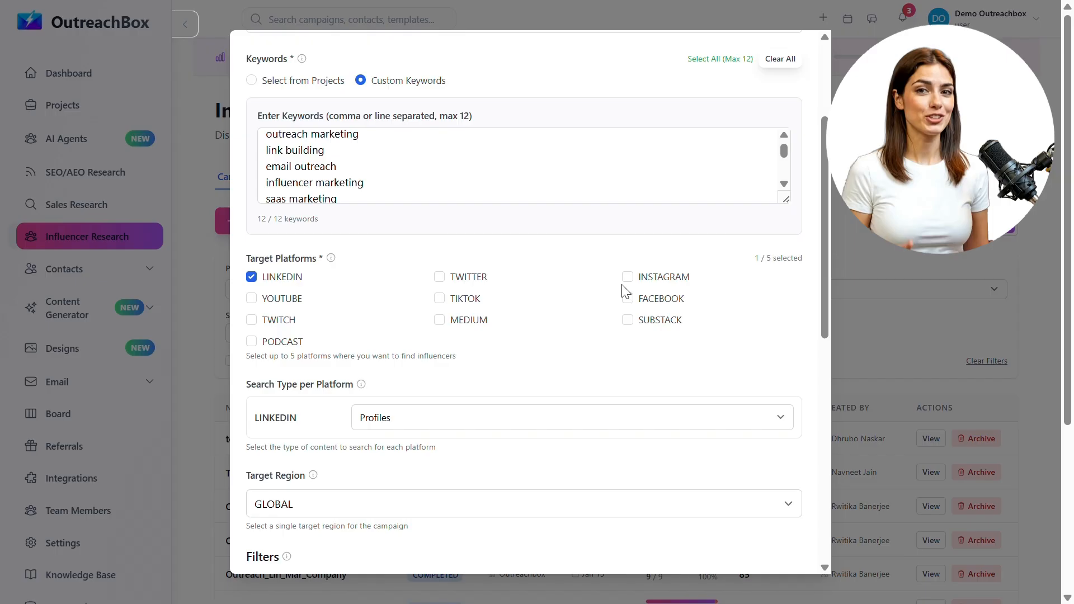
Step: Add Instagram and Facebook as target platforms alongside LinkedIn
left_click(628, 277)
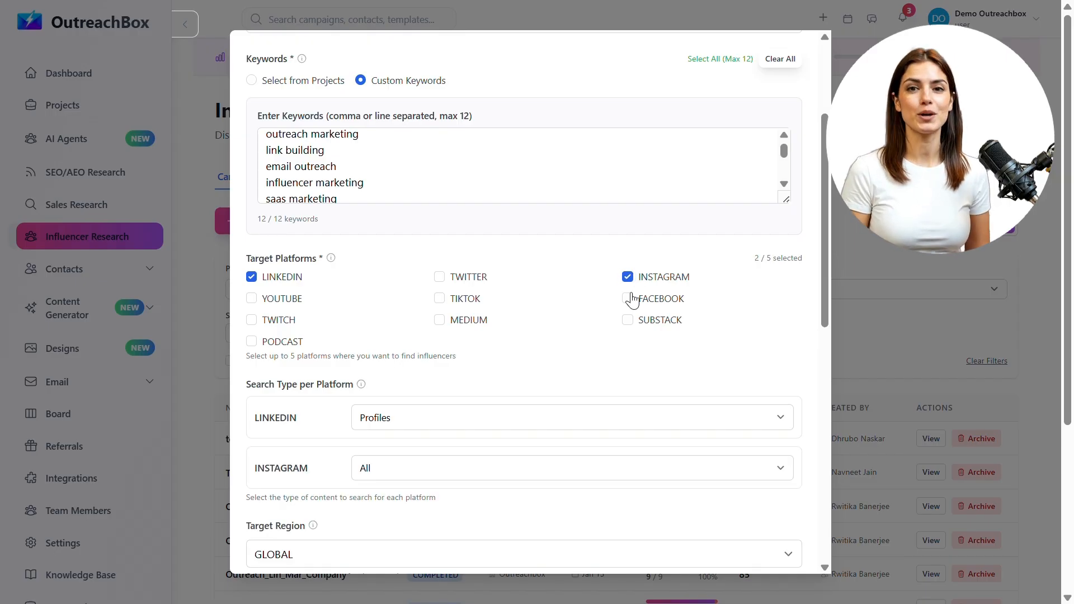
left_click(628, 298)
scroll(382, 354, "down", 2)
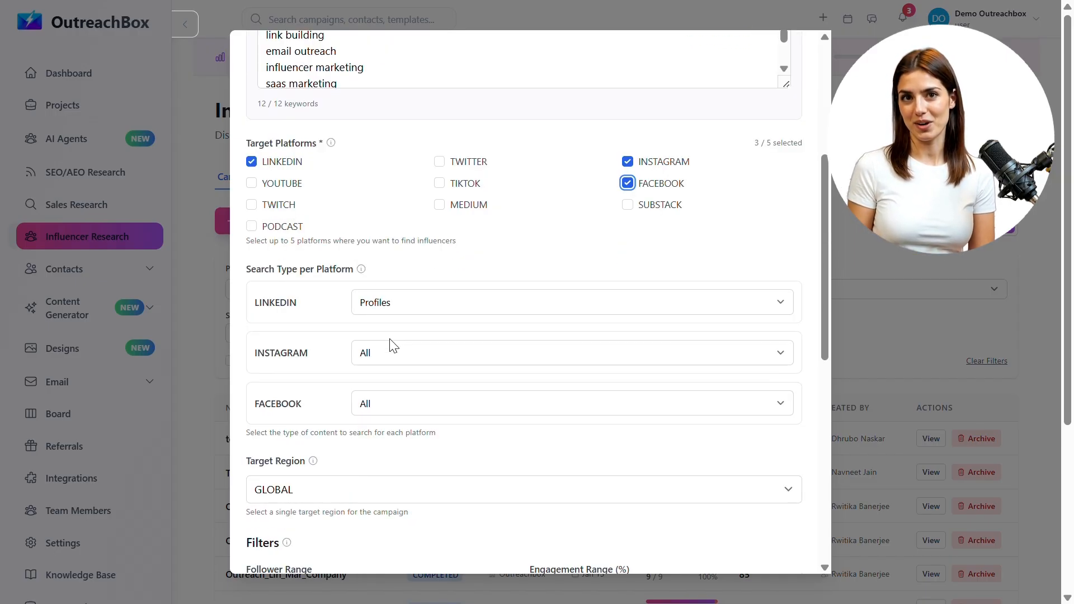
Step: Set search types to LinkedIn Profiles, Instagram Profiles and Facebook Profiles/Pages
left_click(430, 299)
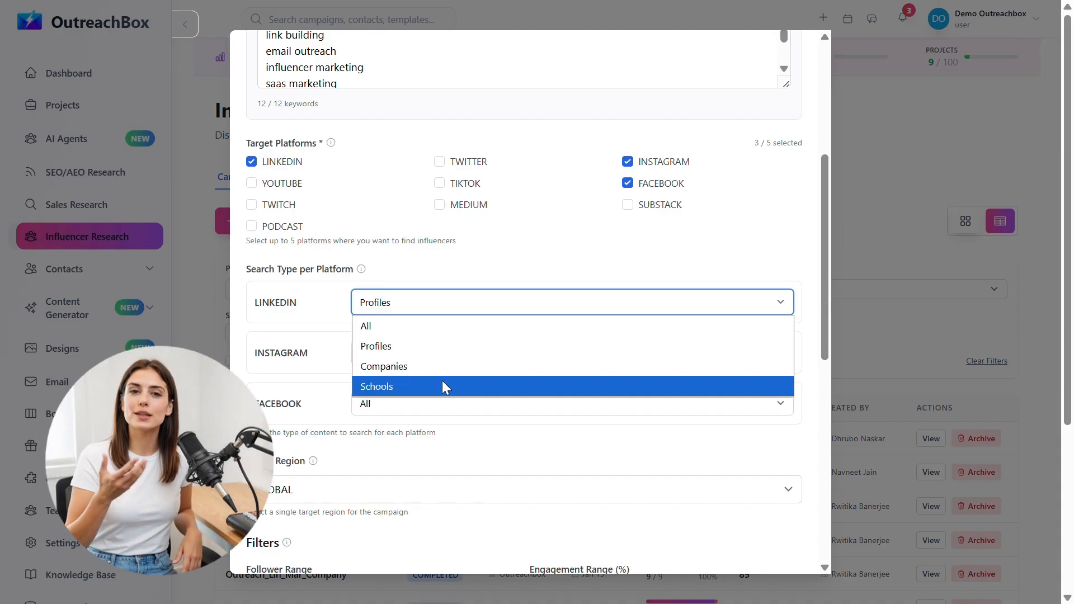
left_click(440, 348)
left_click(439, 355)
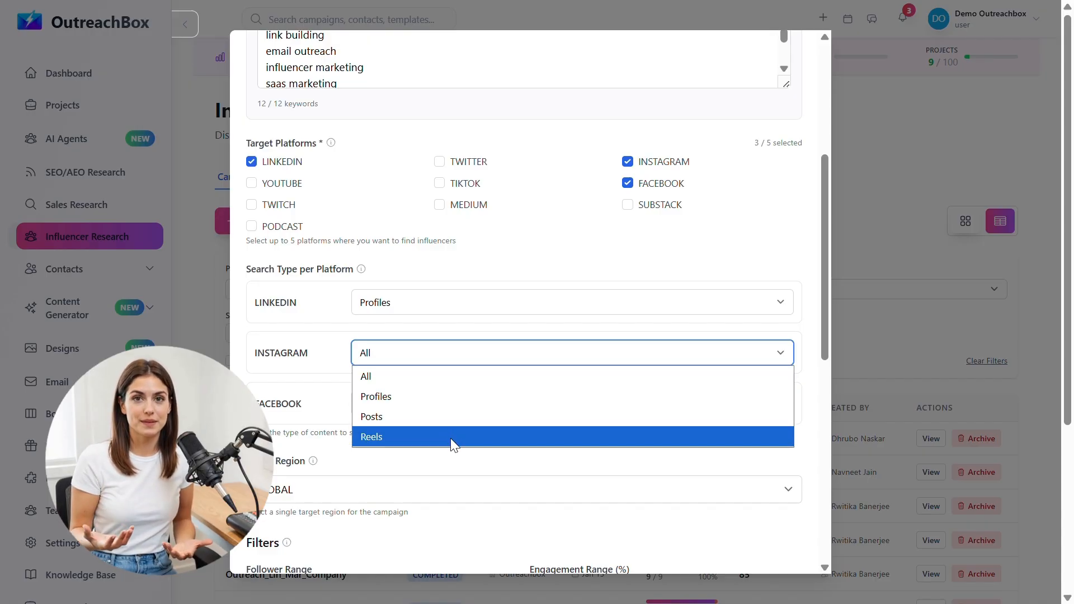
left_click(452, 398)
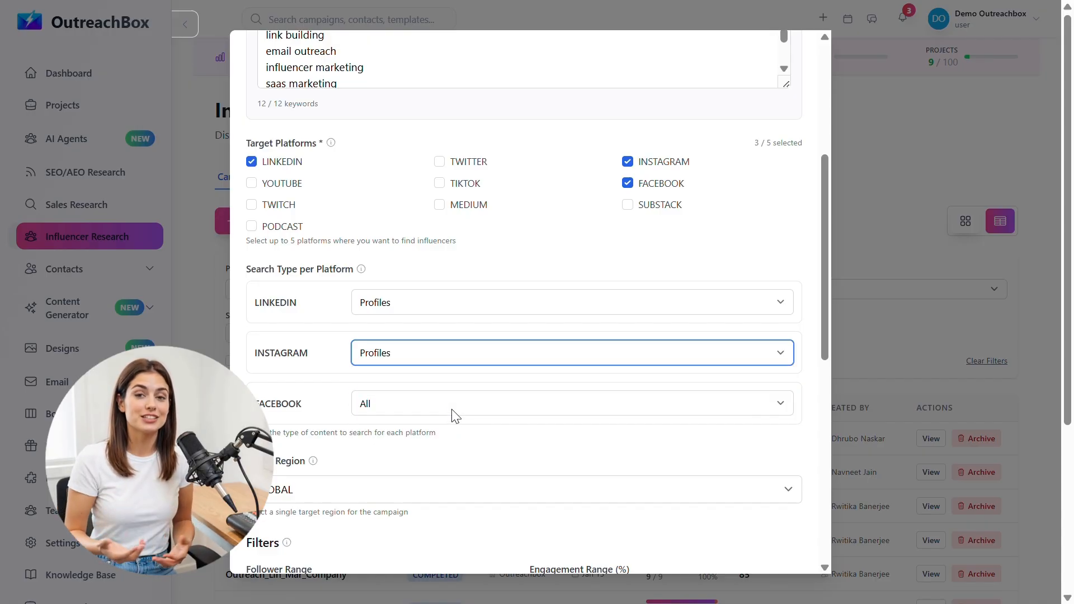
left_click(562, 408)
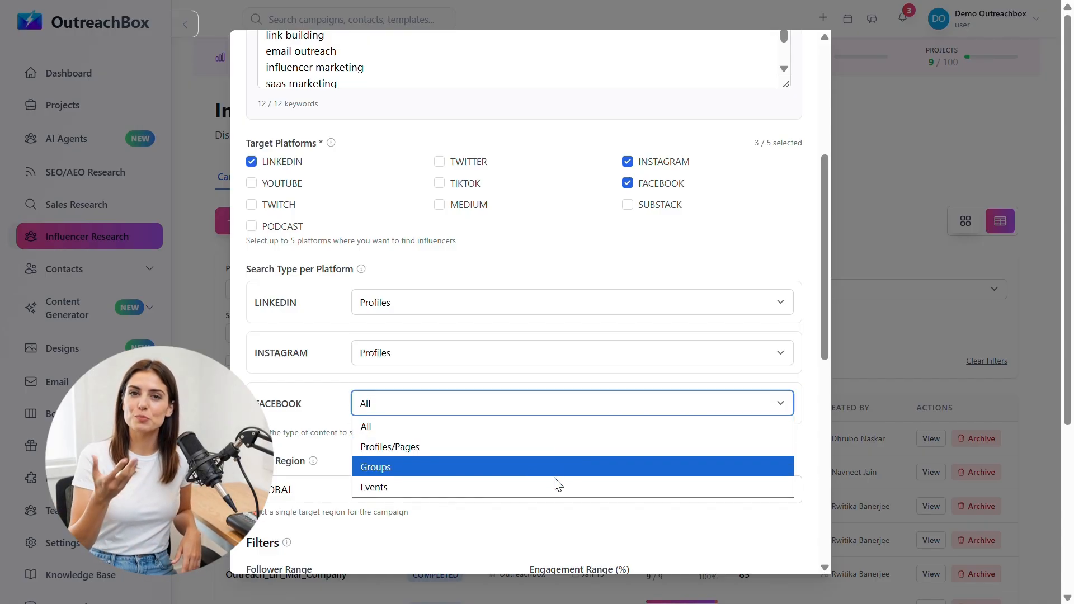
left_click(553, 454)
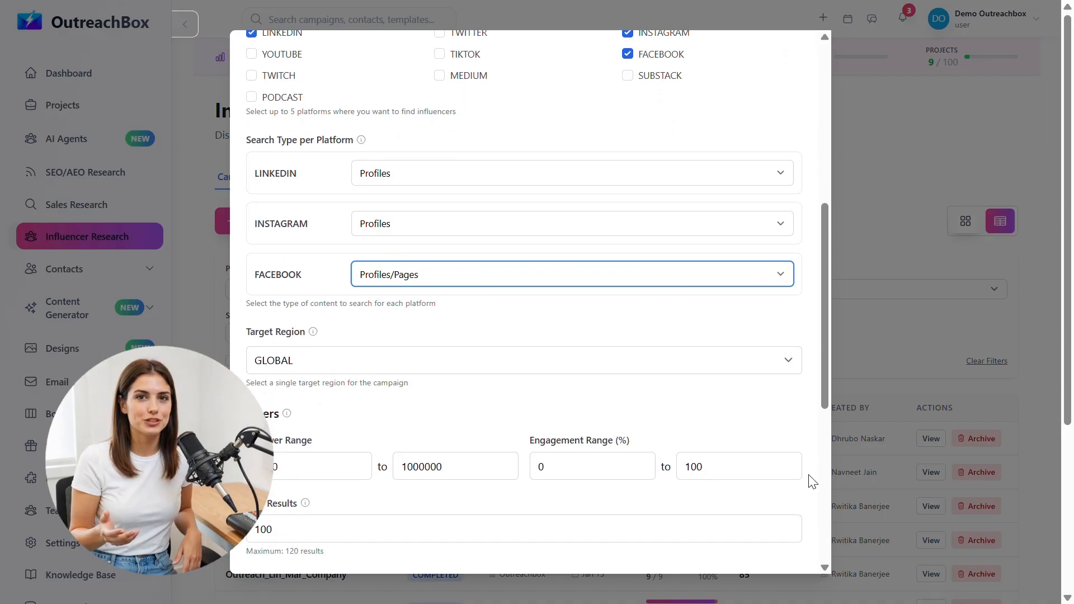
Step: Target India with a 10% minimum engagement and 100 max results
scroll(808, 479, "down", 1)
left_click(780, 335)
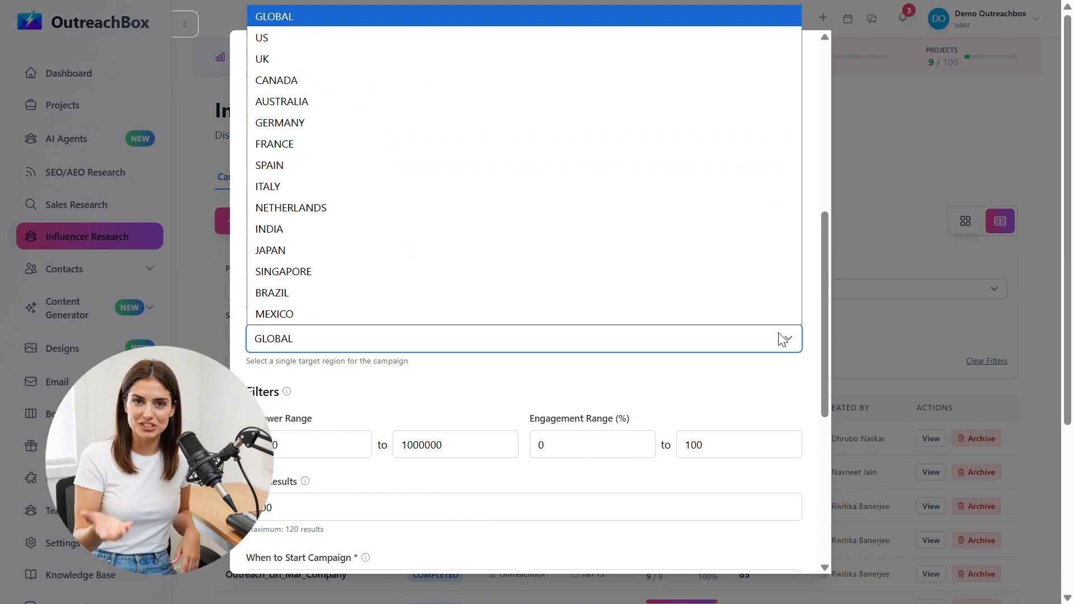
left_click(697, 233)
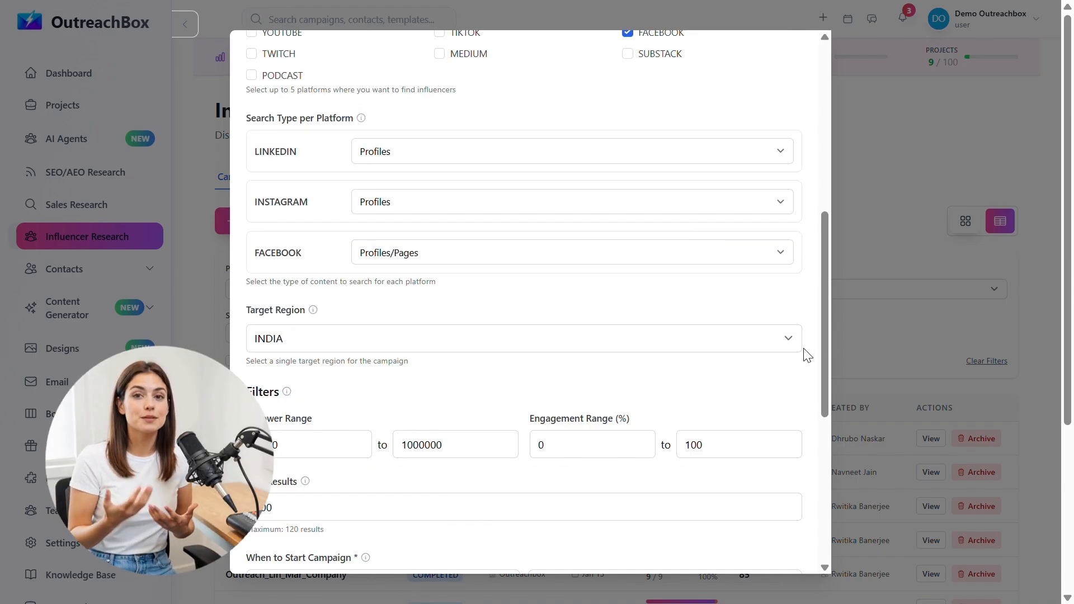
scroll(720, 382, "down", 1)
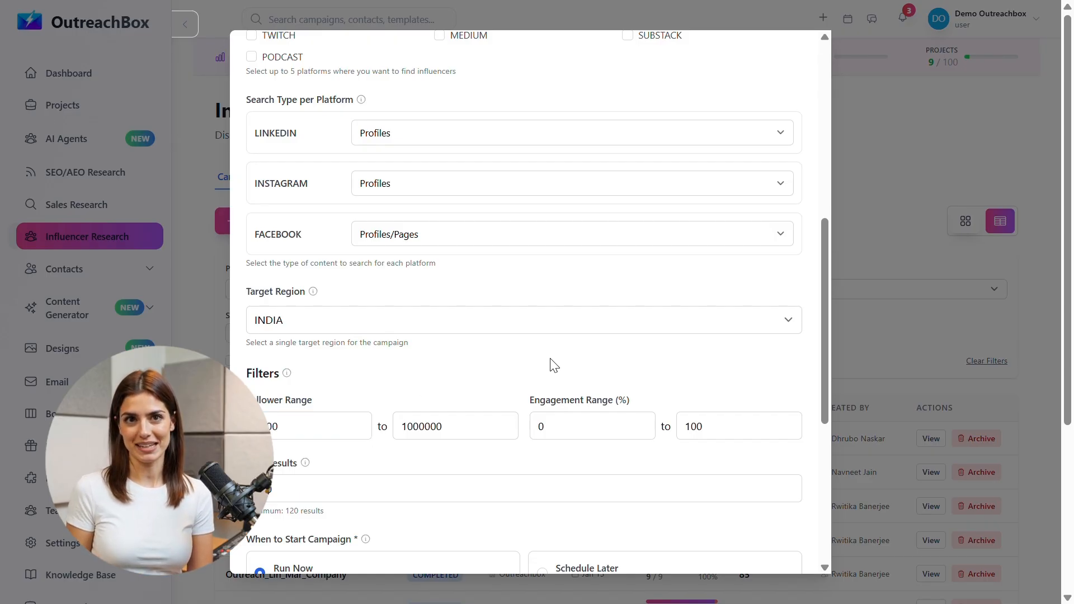
left_click(590, 432)
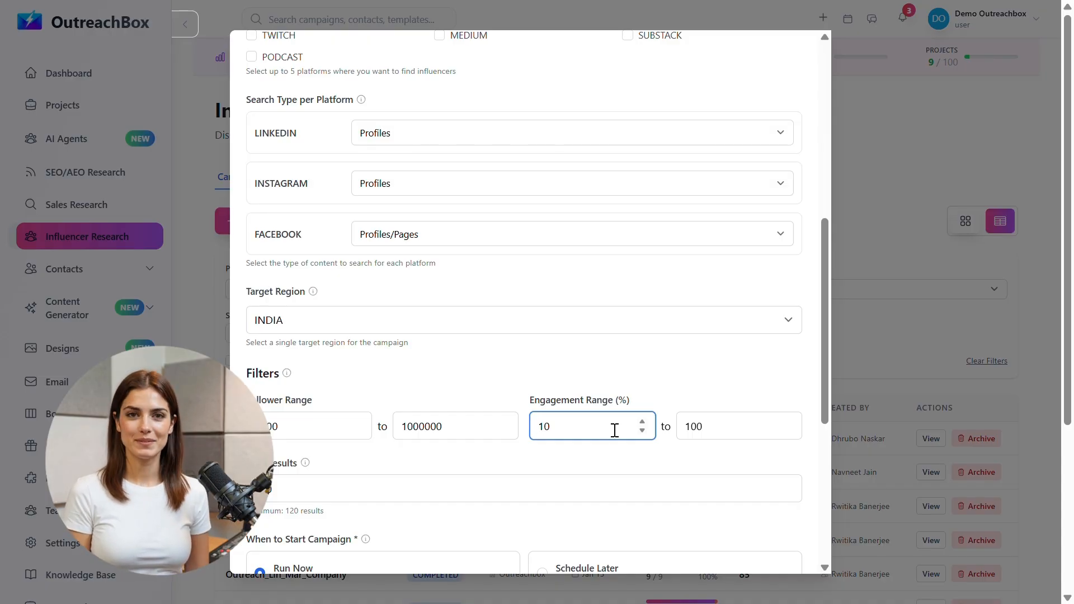
left_click(685, 407)
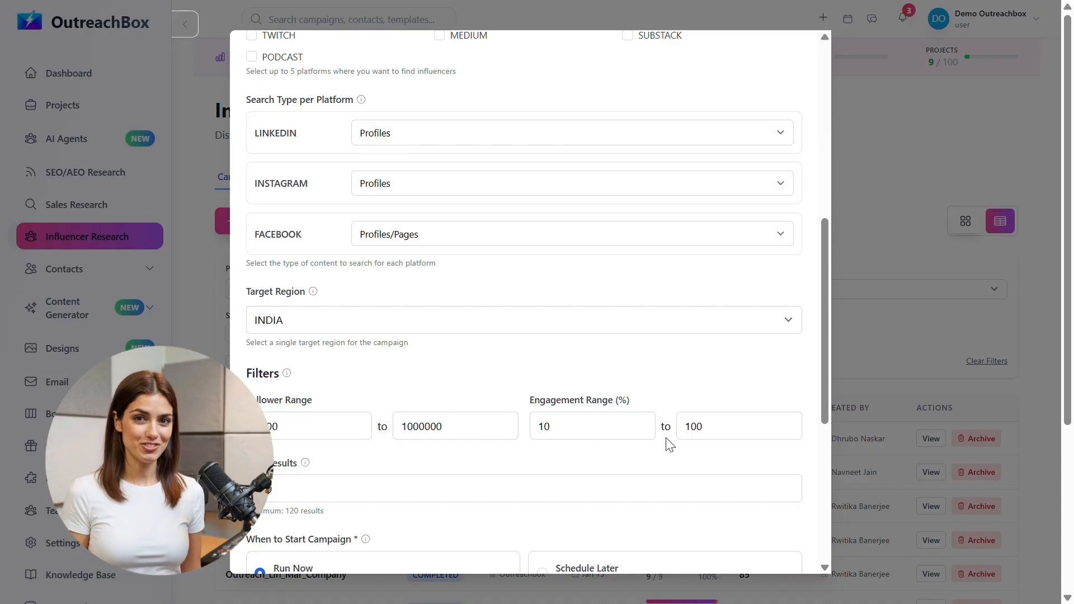
scroll(672, 457, "down", 2)
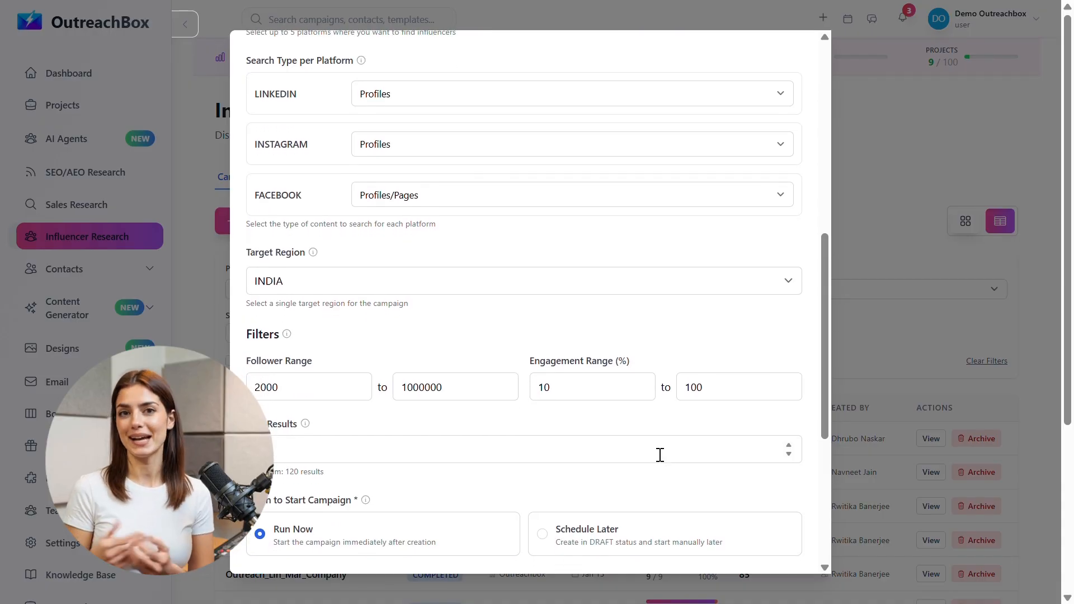
left_click(618, 441)
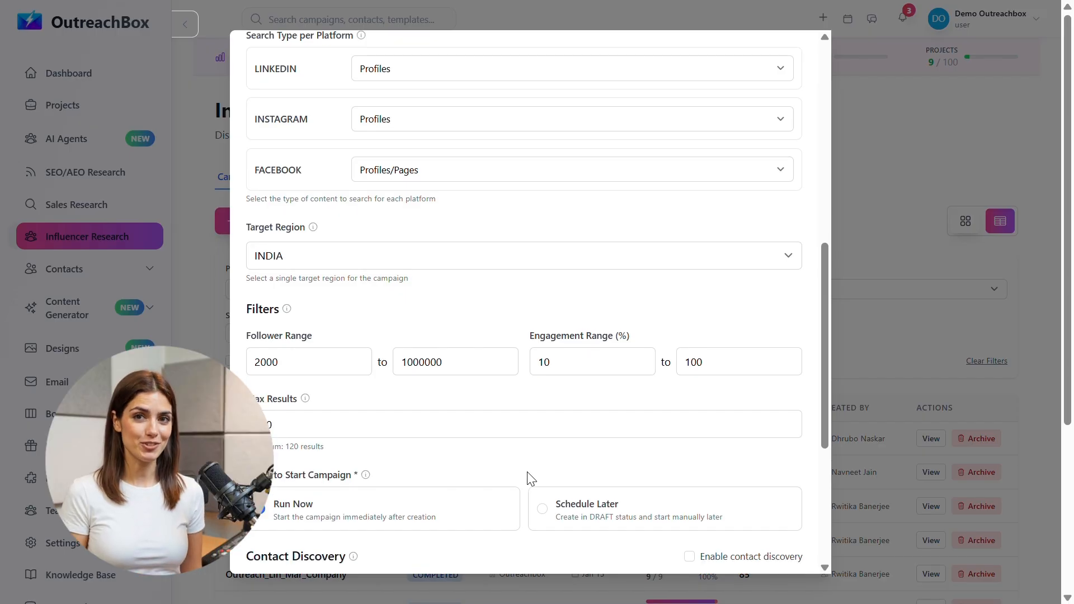
scroll(530, 478, "down", 2)
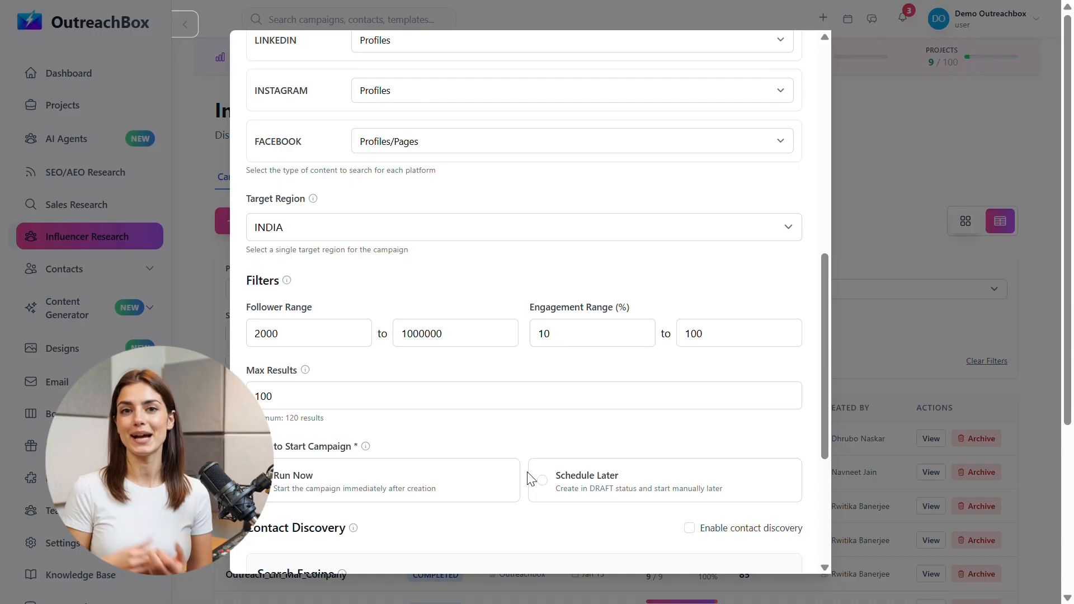
Step: Set the campaign to Run Now with contact discovery on, 3 contacts per influencer, contact pages off
scroll(530, 478, "down", 2)
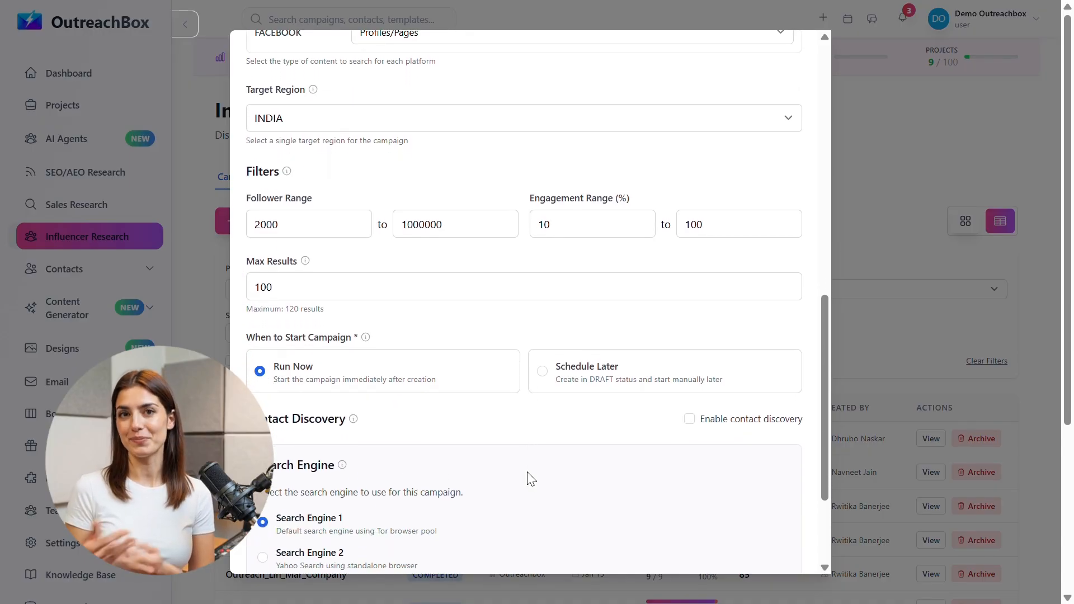
scroll(530, 478, "down", 1)
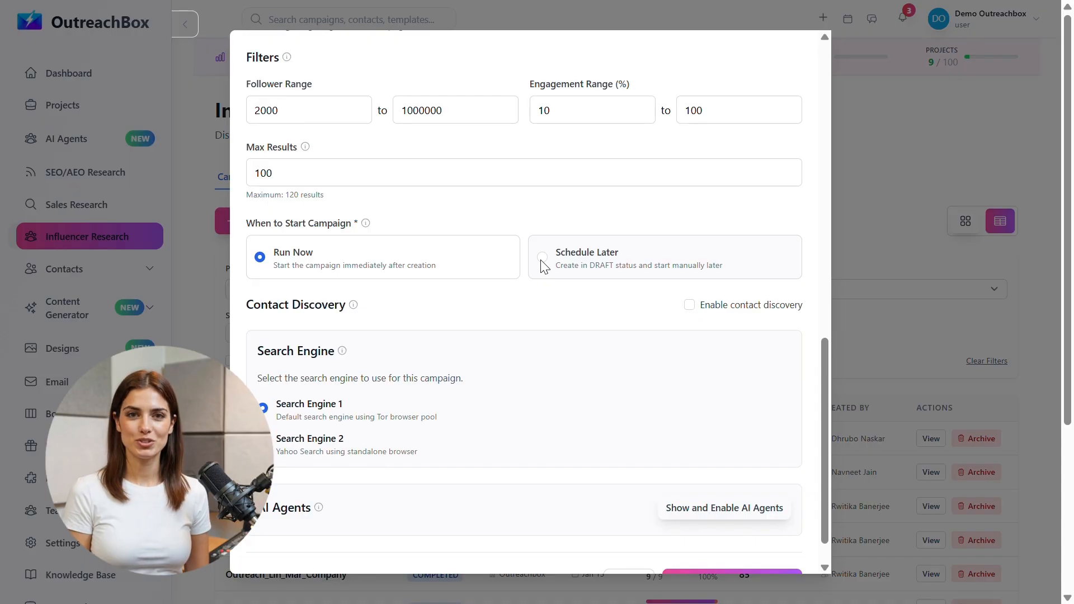
left_click(261, 261)
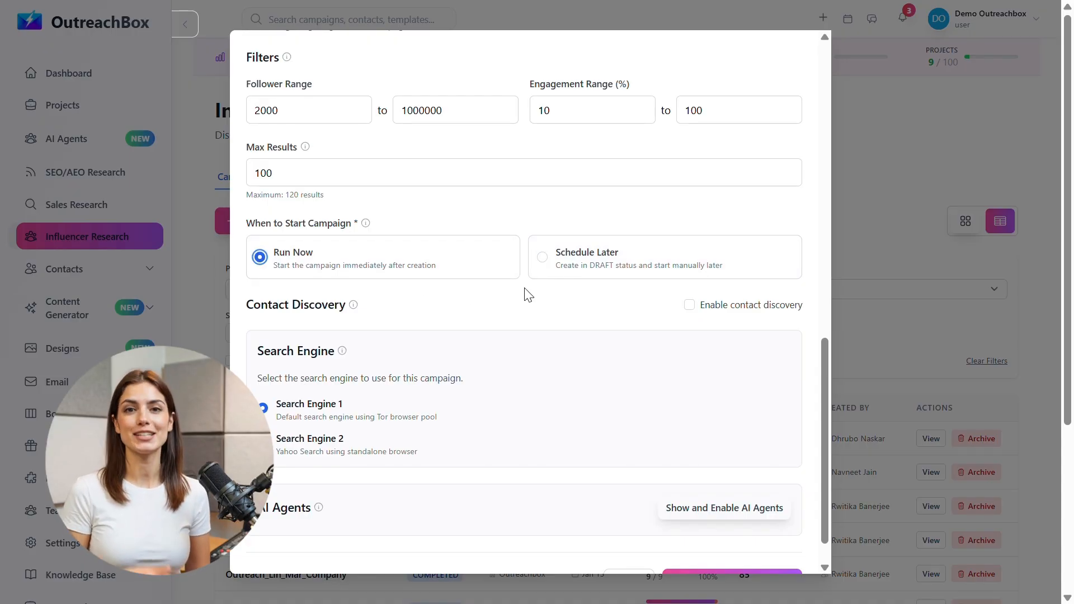
left_click(692, 306)
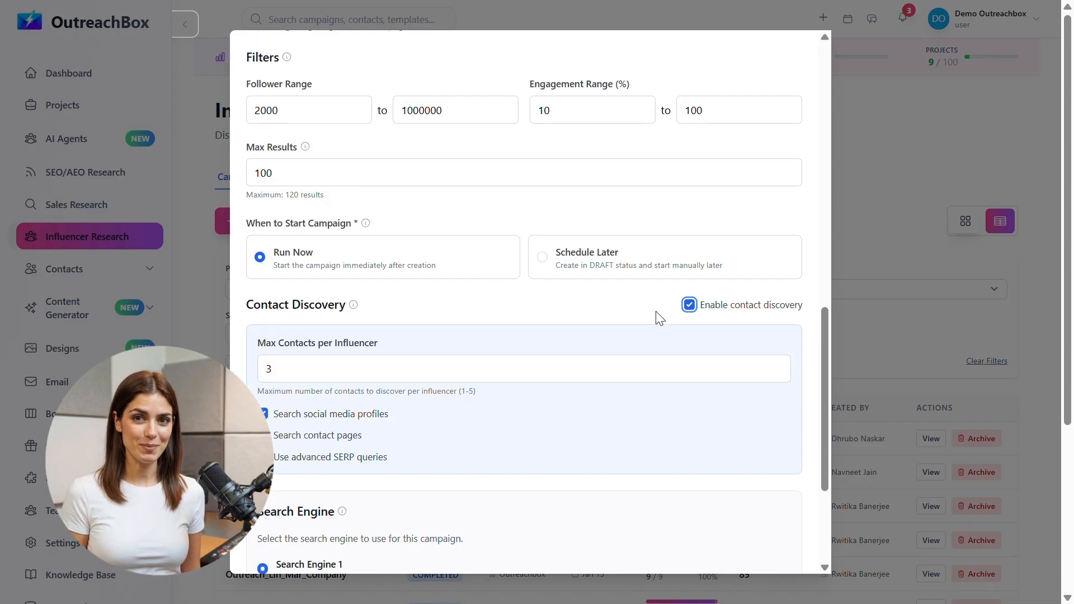
scroll(576, 339, "down", 1)
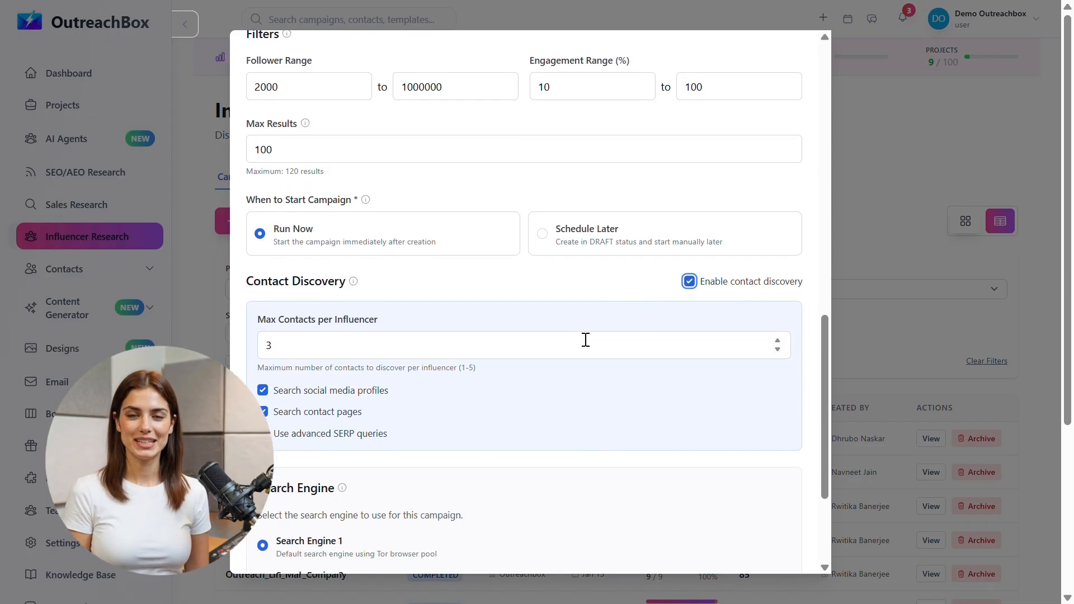
left_click(776, 350)
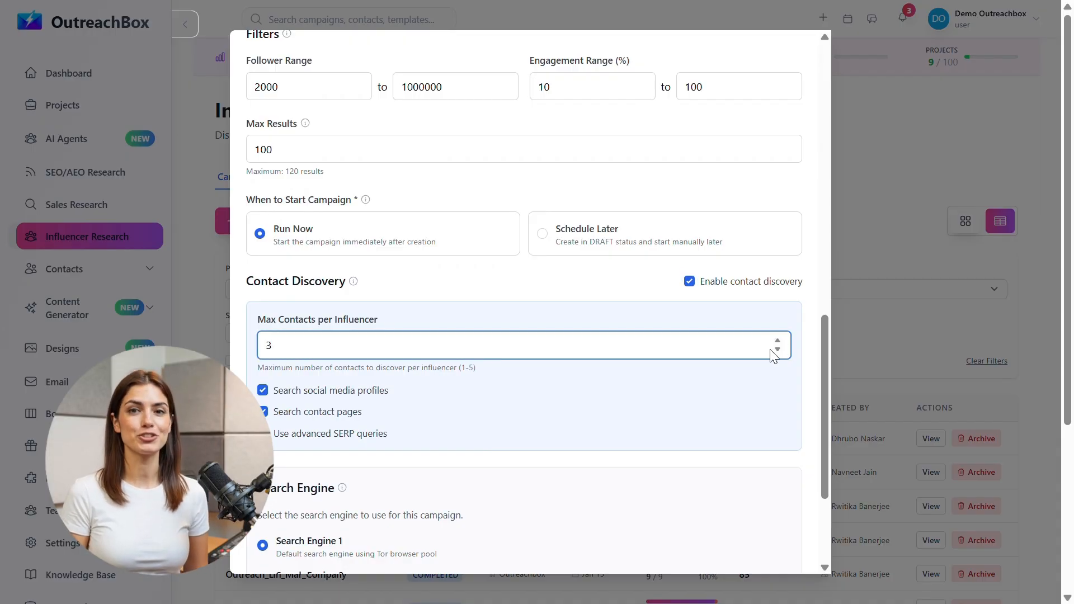
scroll(629, 395, "down", 1)
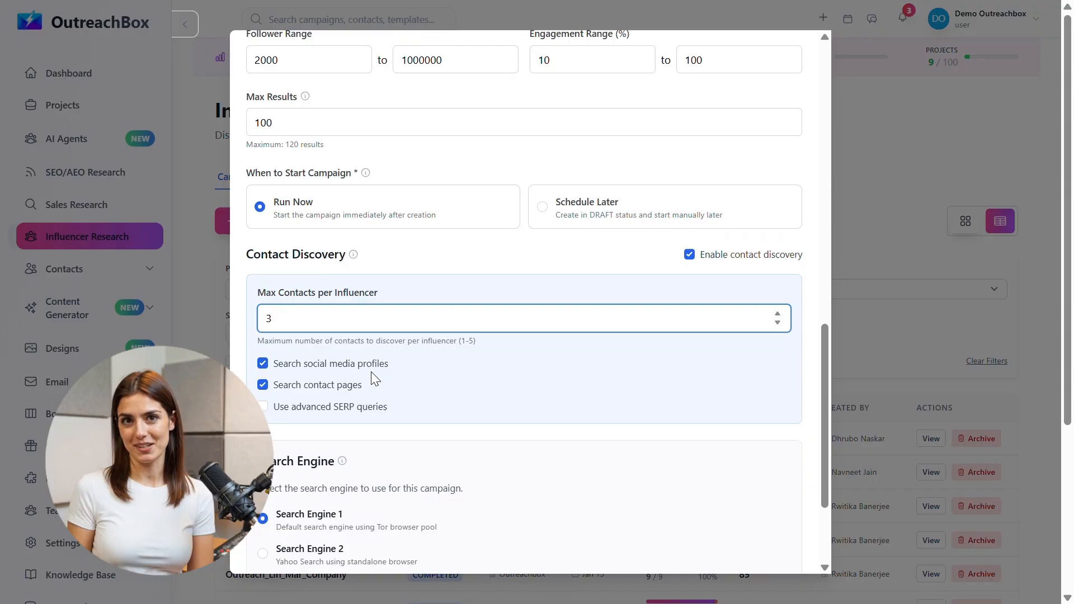
left_click(263, 406)
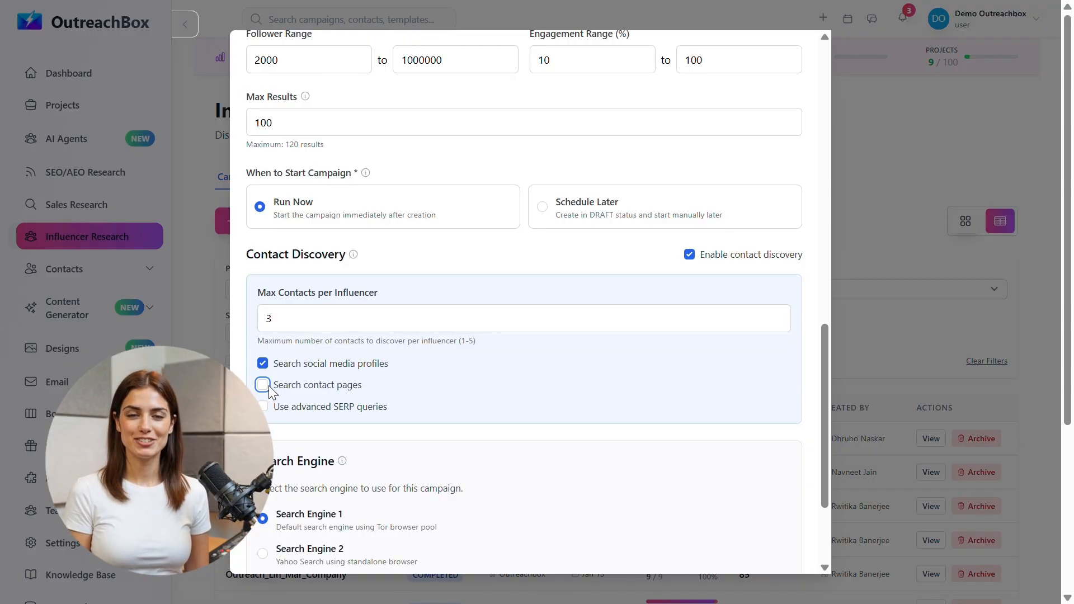
Step: Keep Search Engine 1 as the contact search engine after briefly trying Search Engine 2
scroll(492, 384, "down", 2)
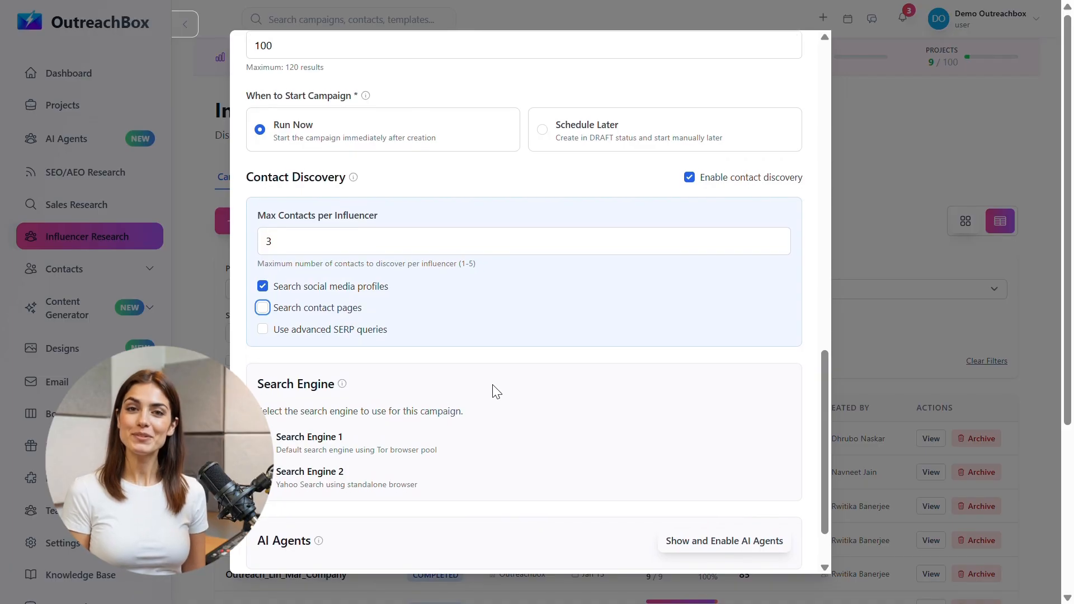
scroll(494, 388, "down", 2)
scroll(494, 388, "down", 2)
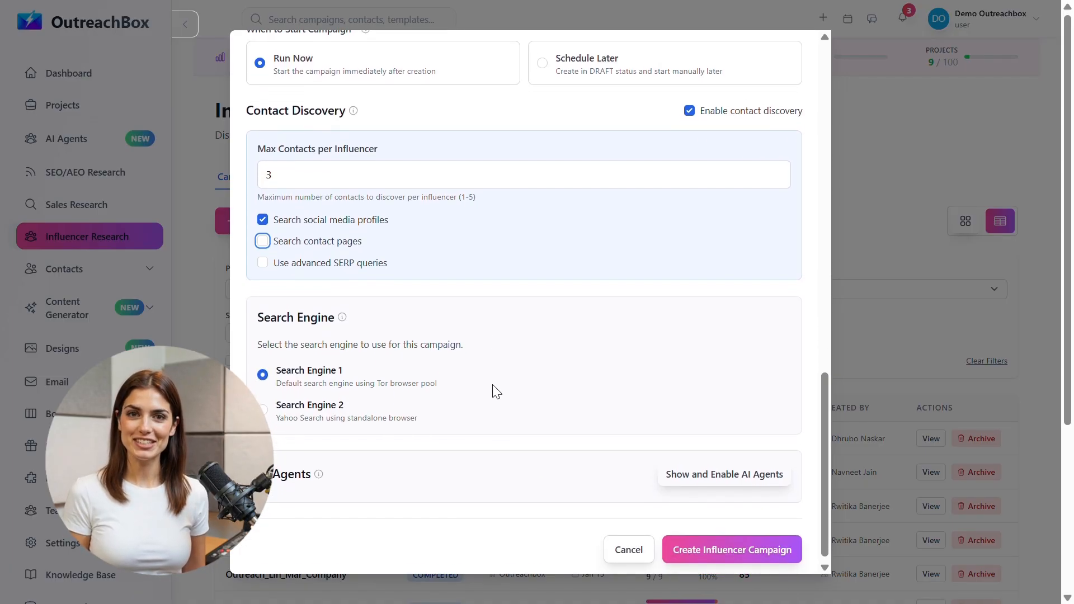
left_click(263, 404)
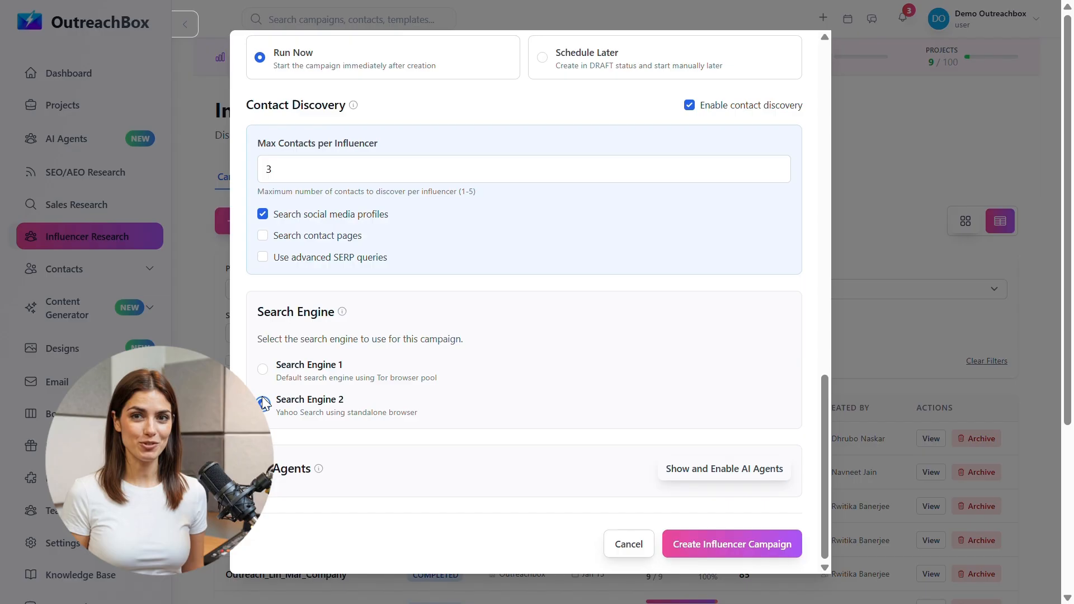
left_click(262, 373)
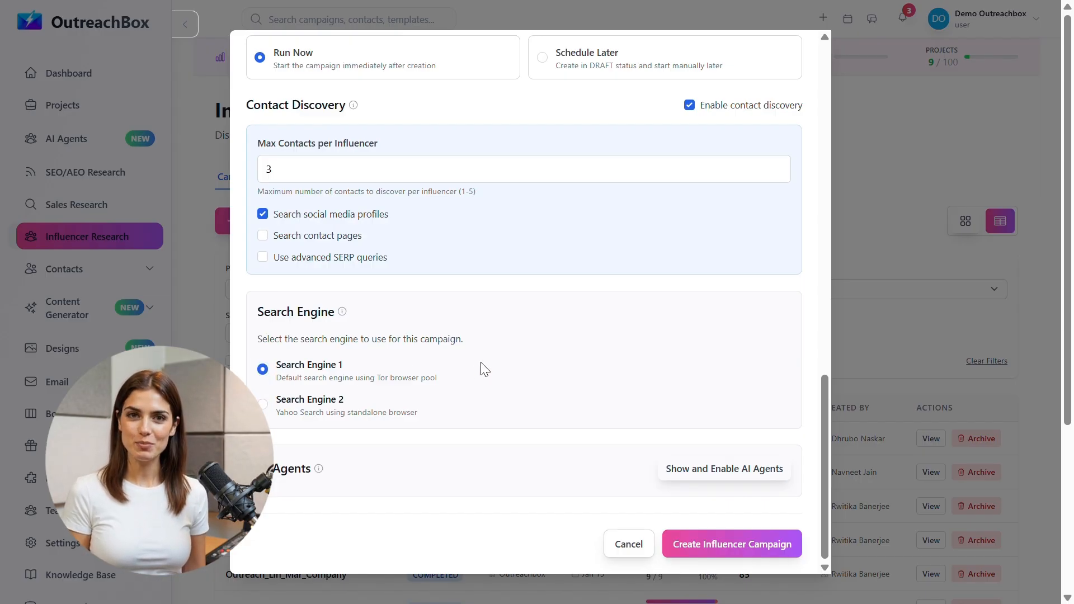
scroll(484, 369, "down", 1)
scroll(490, 382, "down", 1)
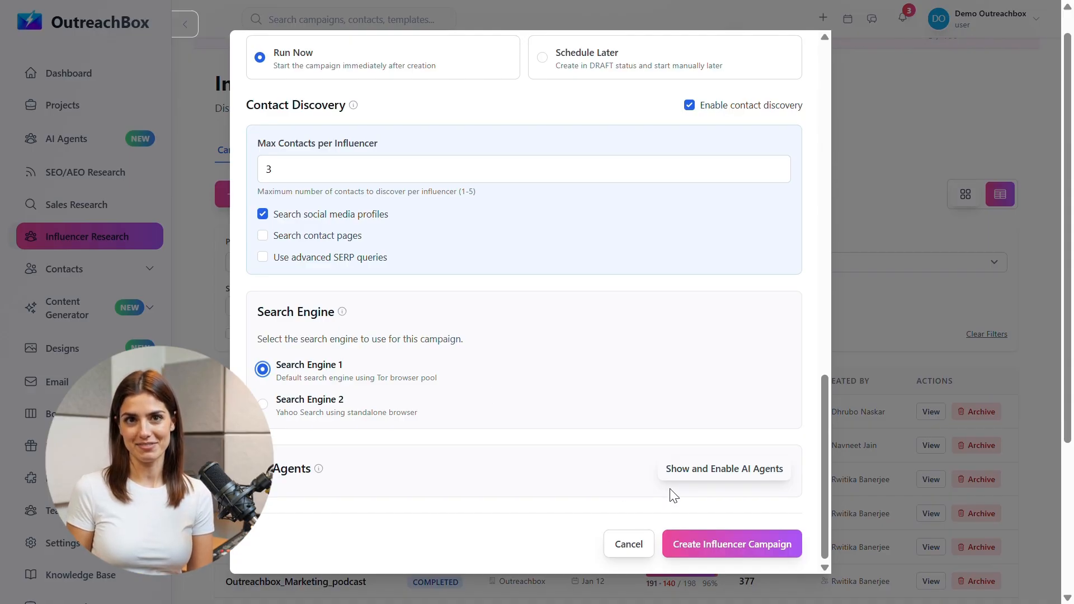
Step: Expand AI Agents and leave the Research, Web Search and Content agents at None
left_click(694, 472)
scroll(693, 472, "down", 2)
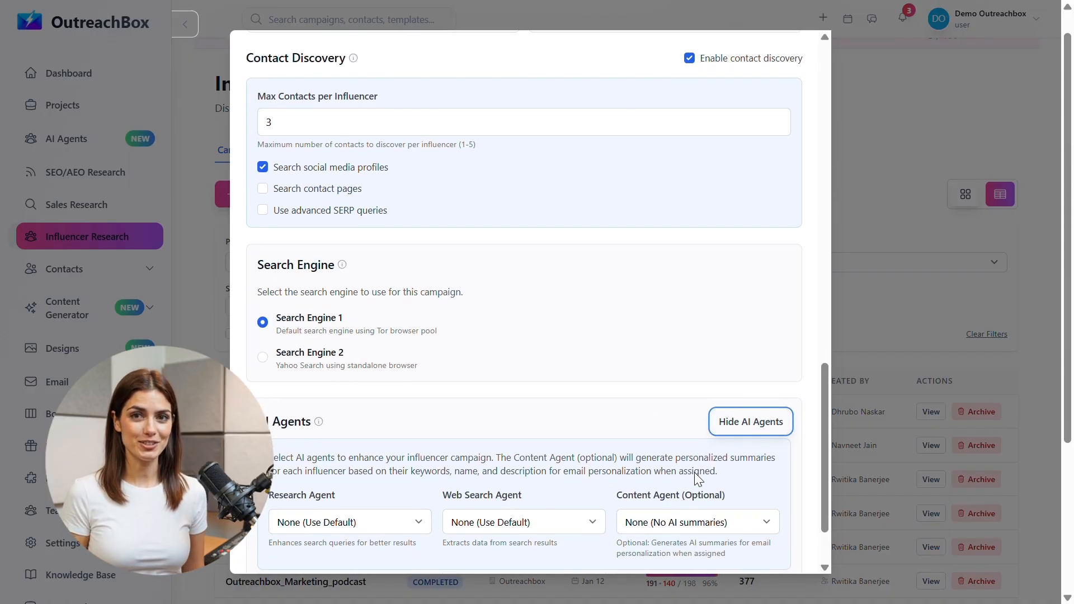
scroll(693, 472, "down", 1)
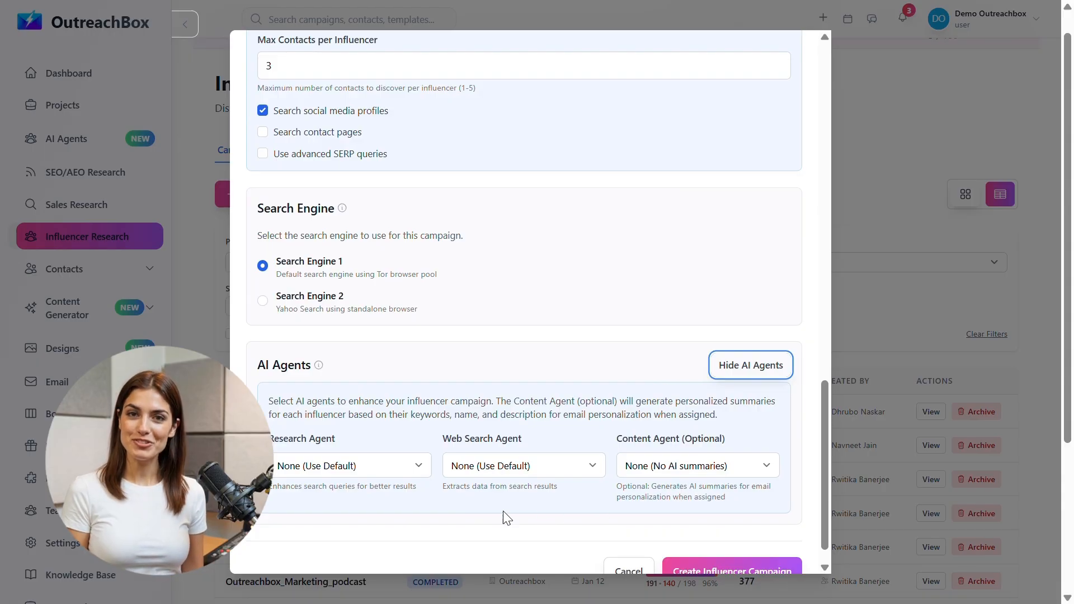
scroll(503, 511, "down", 1)
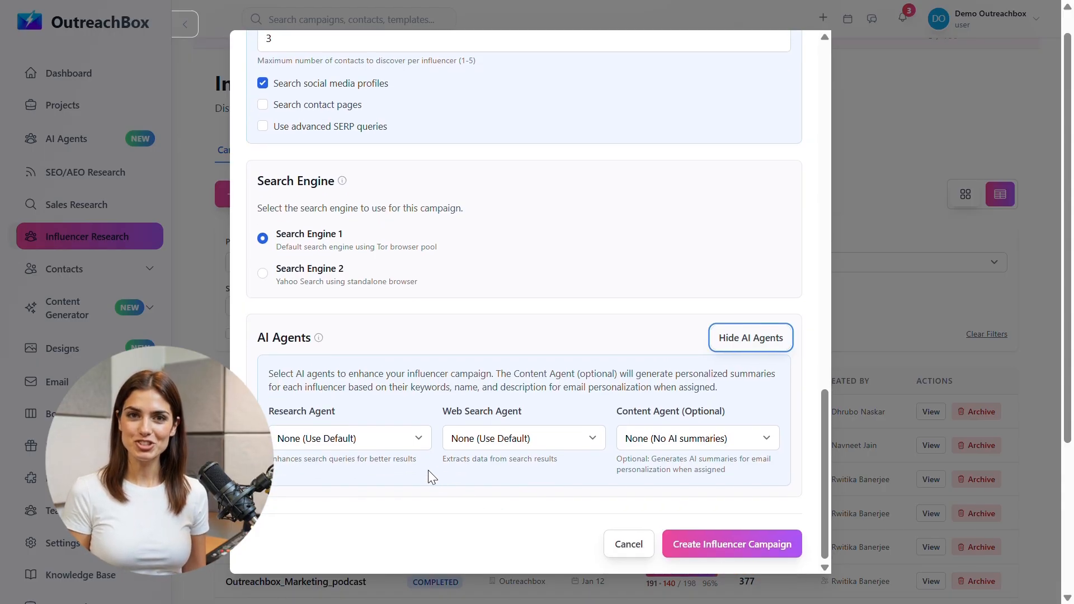
left_click(411, 440)
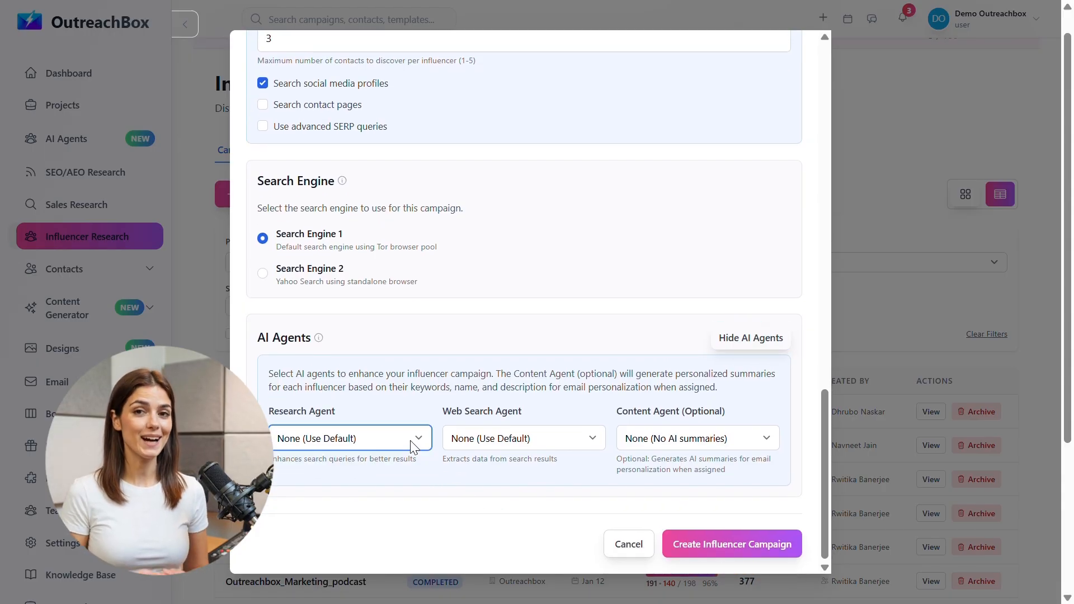
left_click(522, 437)
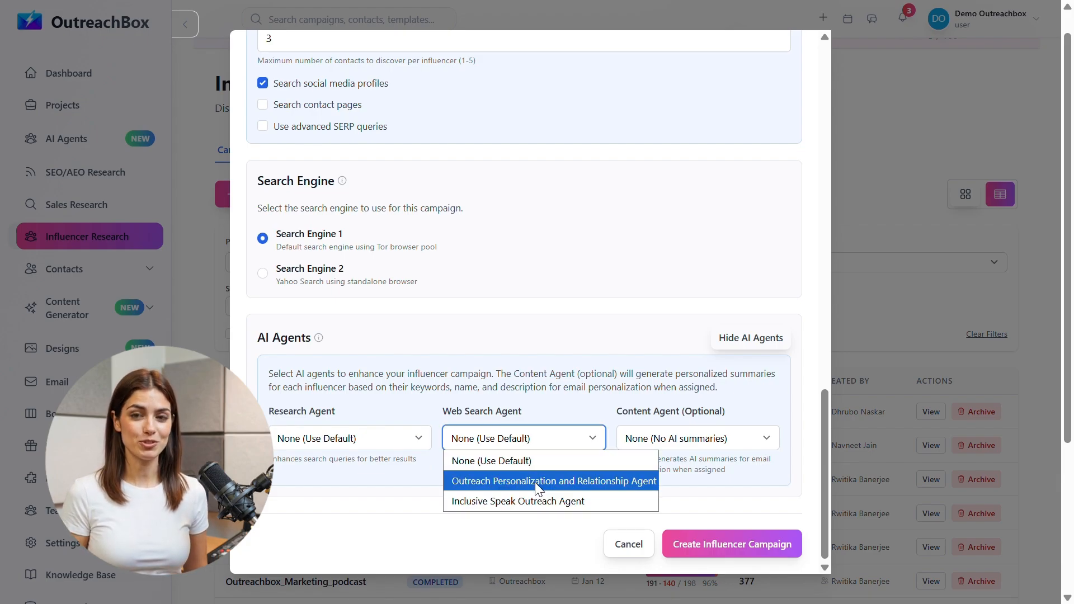
left_click(534, 458)
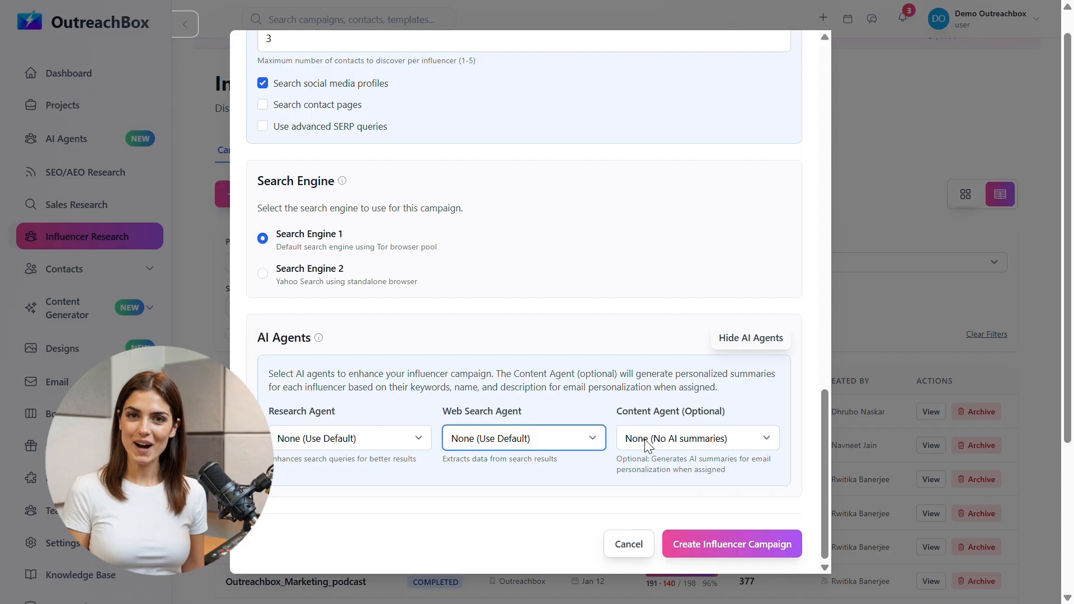
left_click(664, 443)
left_click(664, 444)
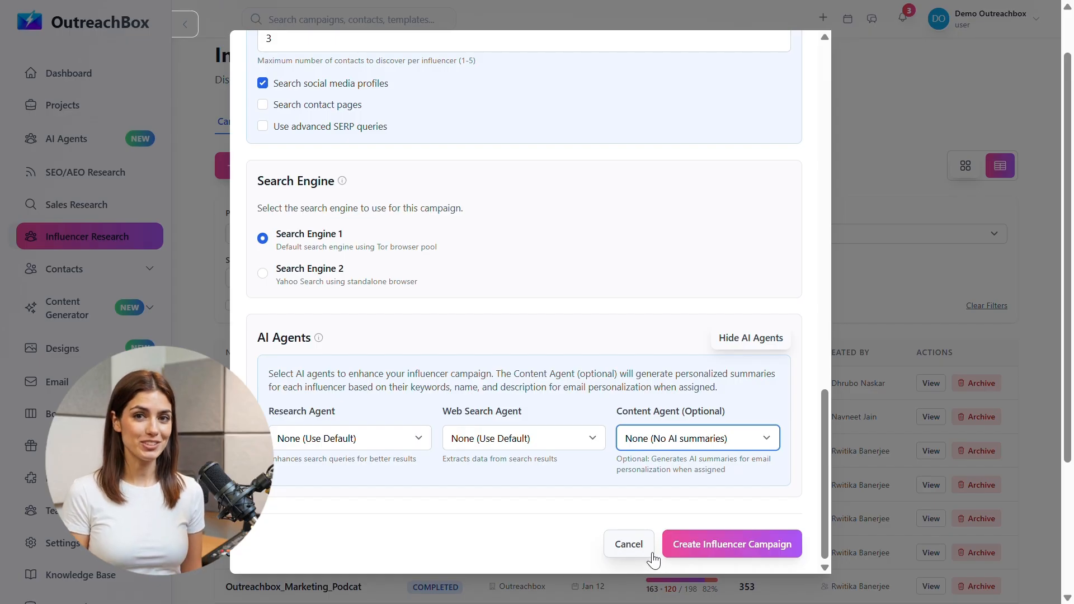
Step: Create the OutreachBox_Marketing_Influencer campaign, switch to card view, and inspect its details and 12 keywords
left_click(688, 553)
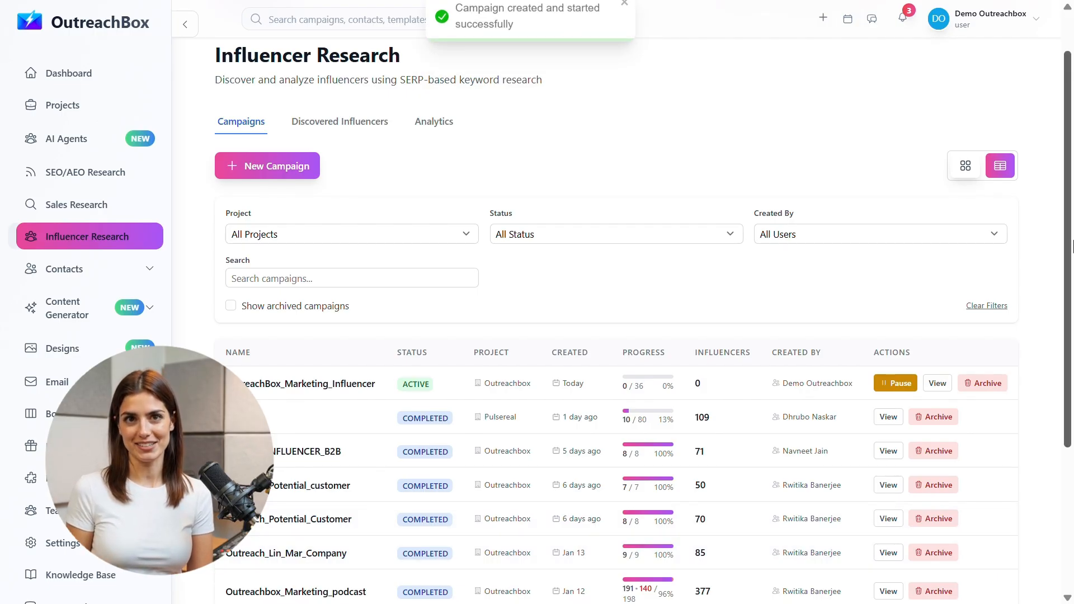
left_click(966, 166)
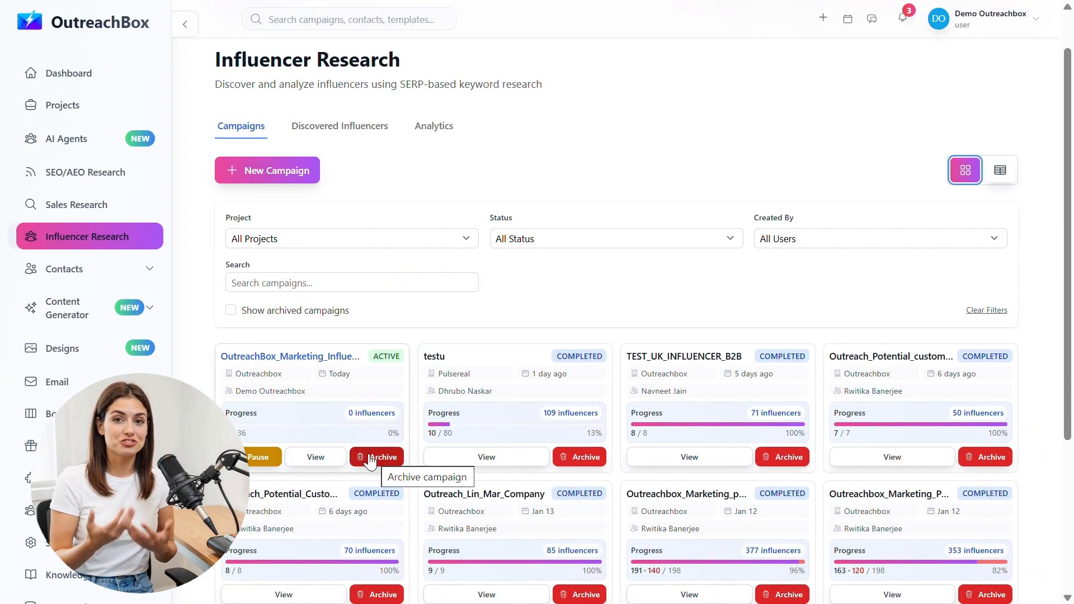
left_click(330, 459)
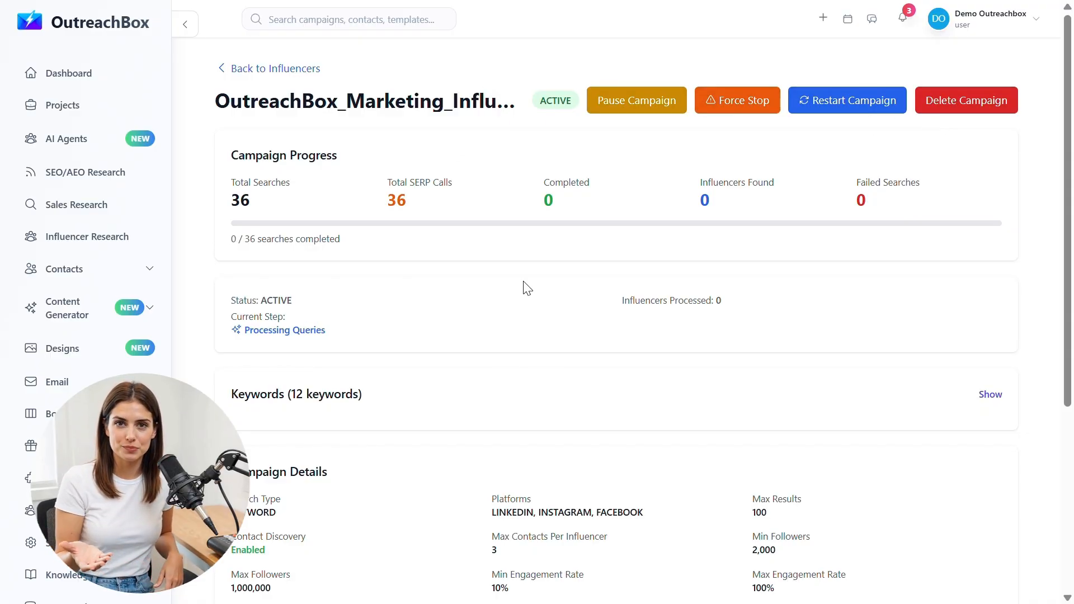
scroll(525, 288, "down", 1)
left_click(989, 323)
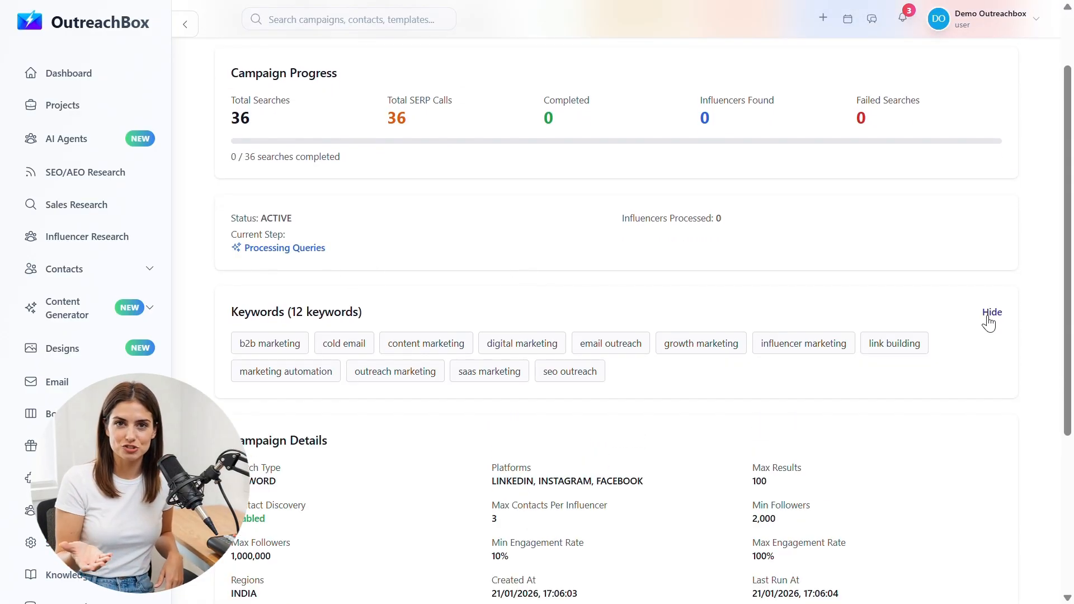
left_click(989, 323)
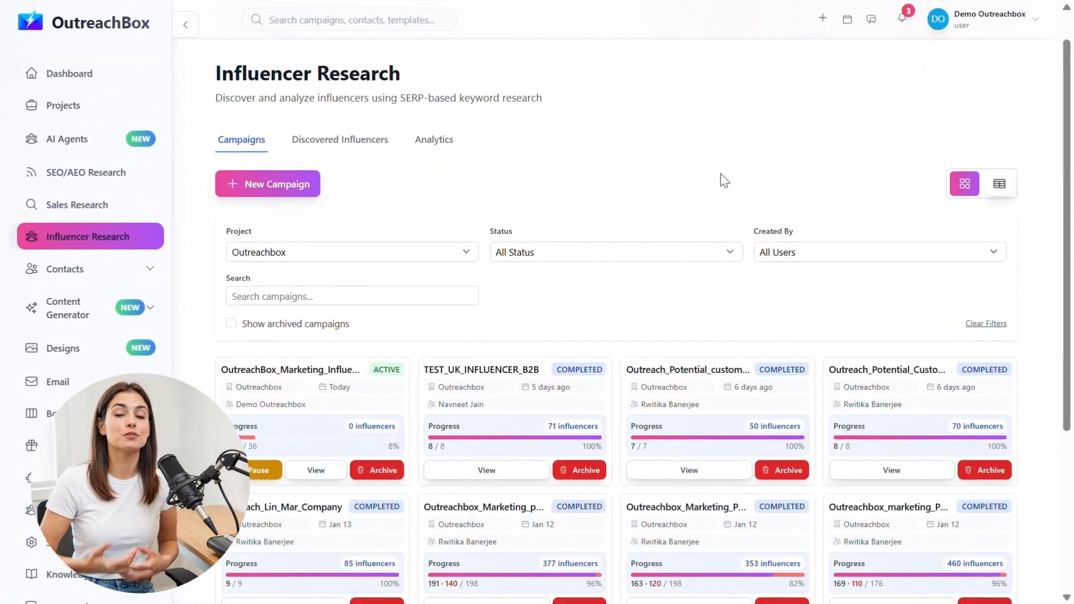
Step: Switch to the Discovered Influencers tab, leaving the influencer search empty
left_click(367, 143)
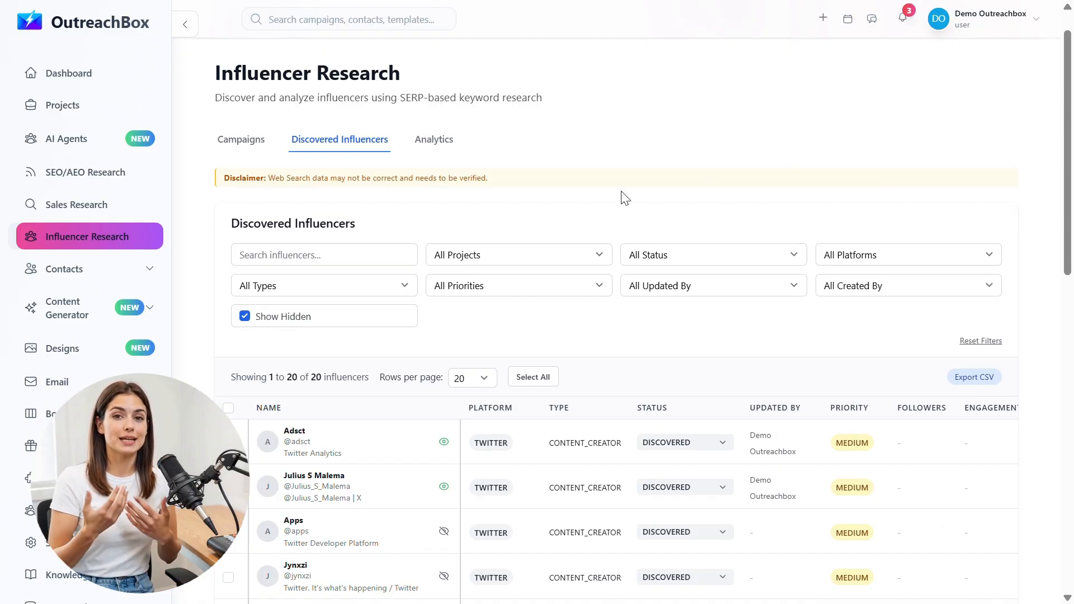
left_click(410, 257)
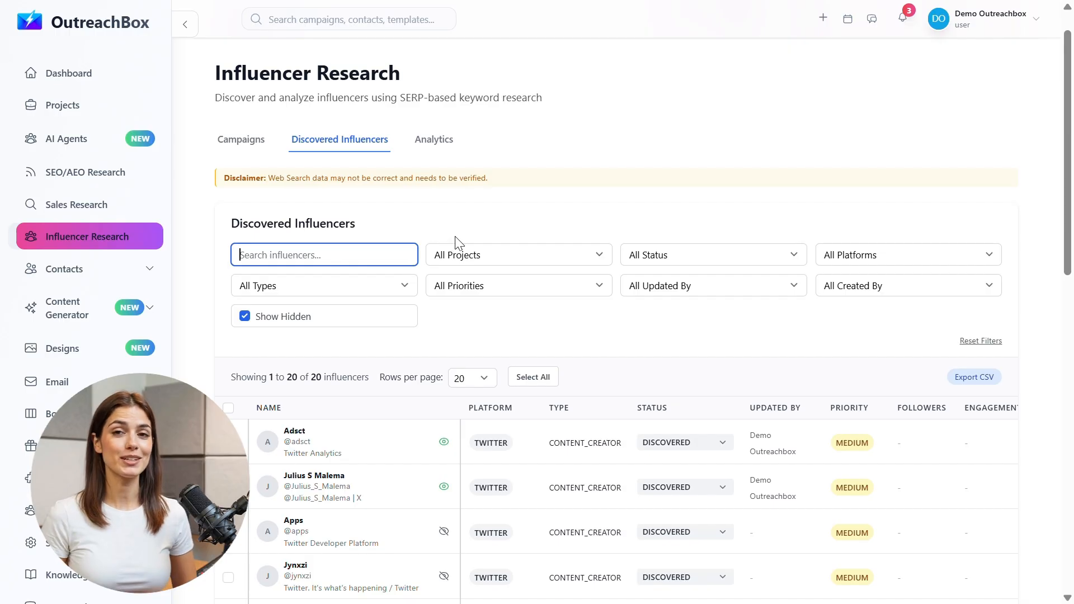
left_click(473, 229)
Step: Review the Project, Status, Platform and Influencer Type filter options without changing them
left_click(540, 252)
left_click(540, 252)
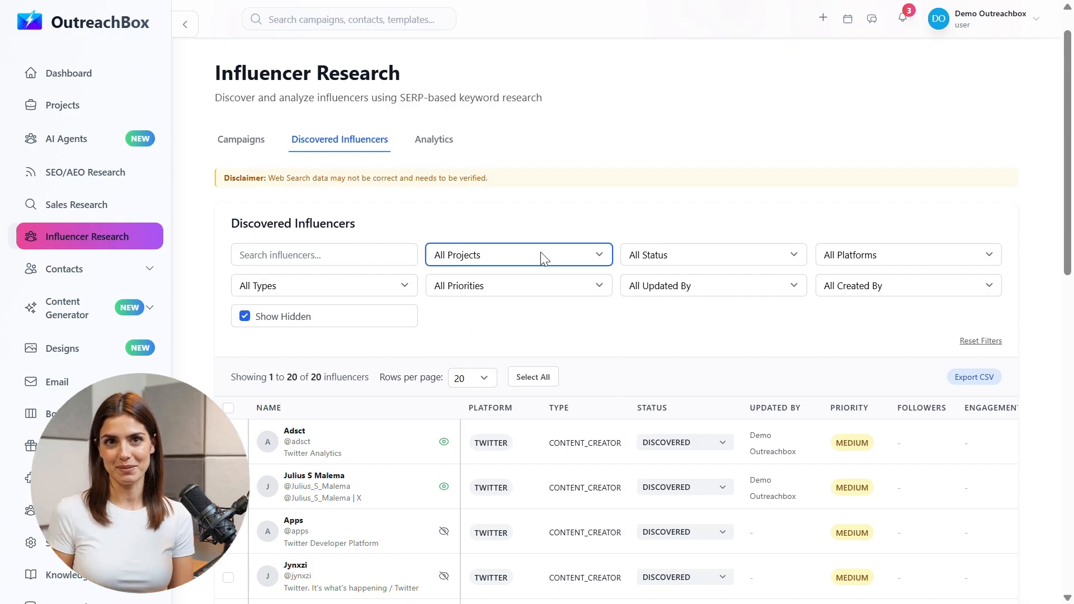
left_click(795, 256)
left_click(795, 256)
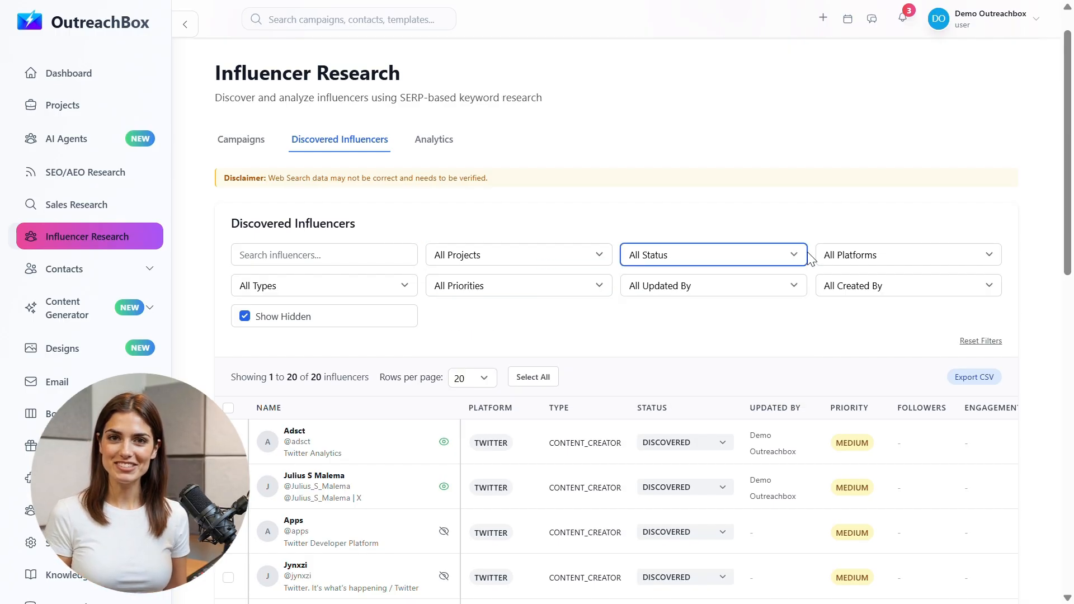
left_click(993, 256)
left_click(995, 257)
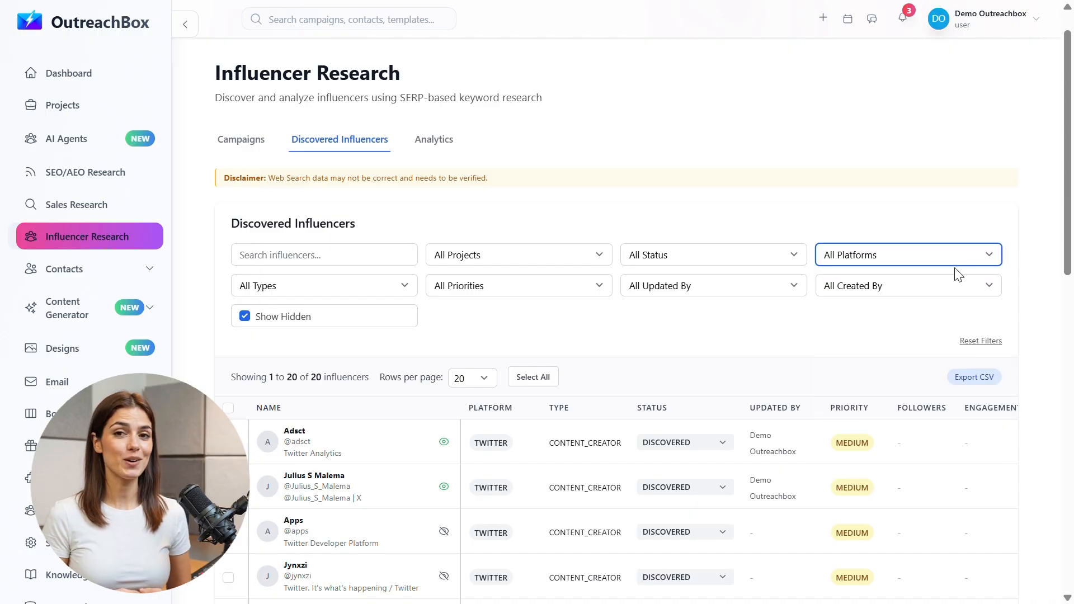
left_click(401, 286)
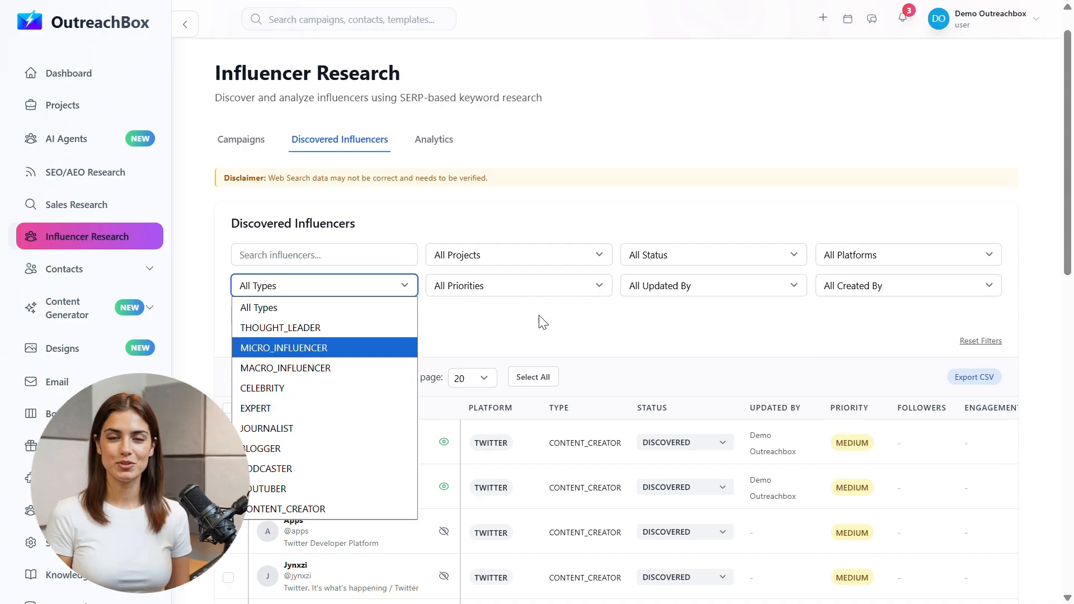
left_click(604, 293)
Step: Review the Priority, Updated By and Created By filters unchanged, then uncheck Show Hidden
left_click(608, 291)
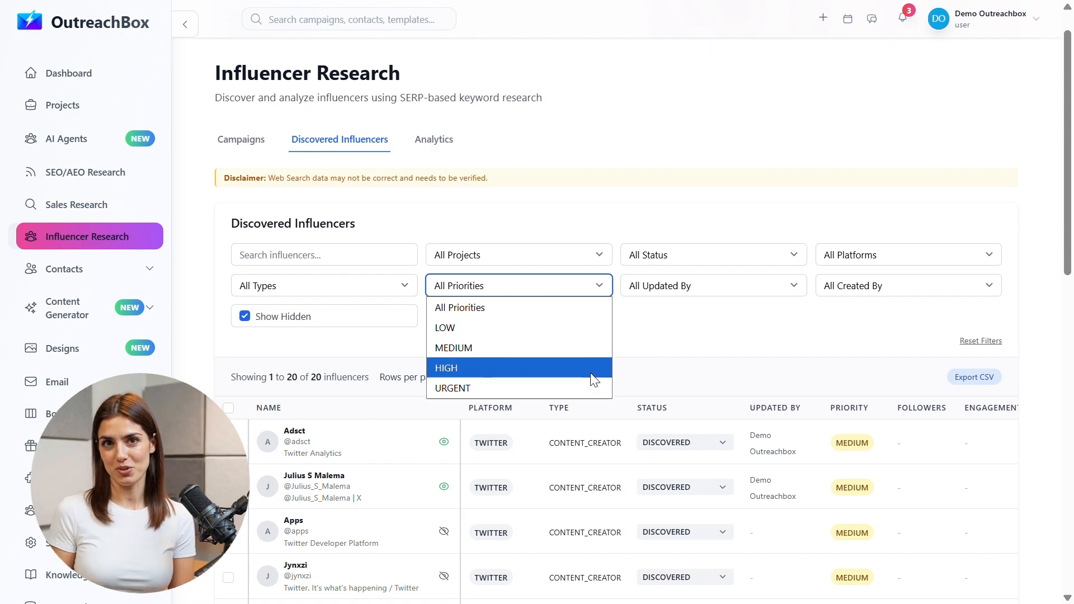
left_click(573, 308)
left_click(781, 284)
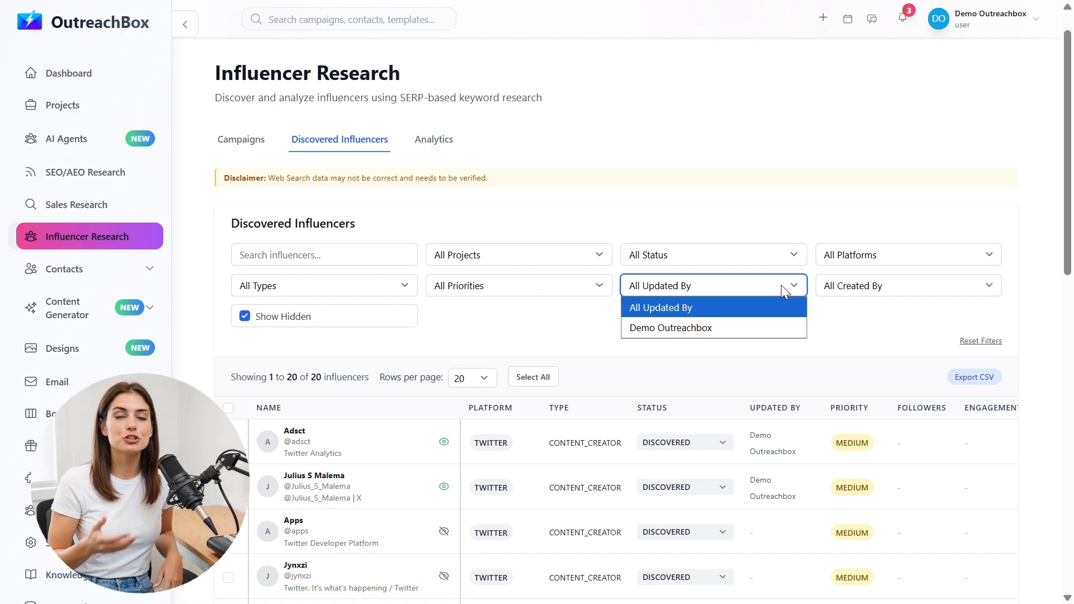
left_click(780, 284)
left_click(911, 286)
left_click(911, 288)
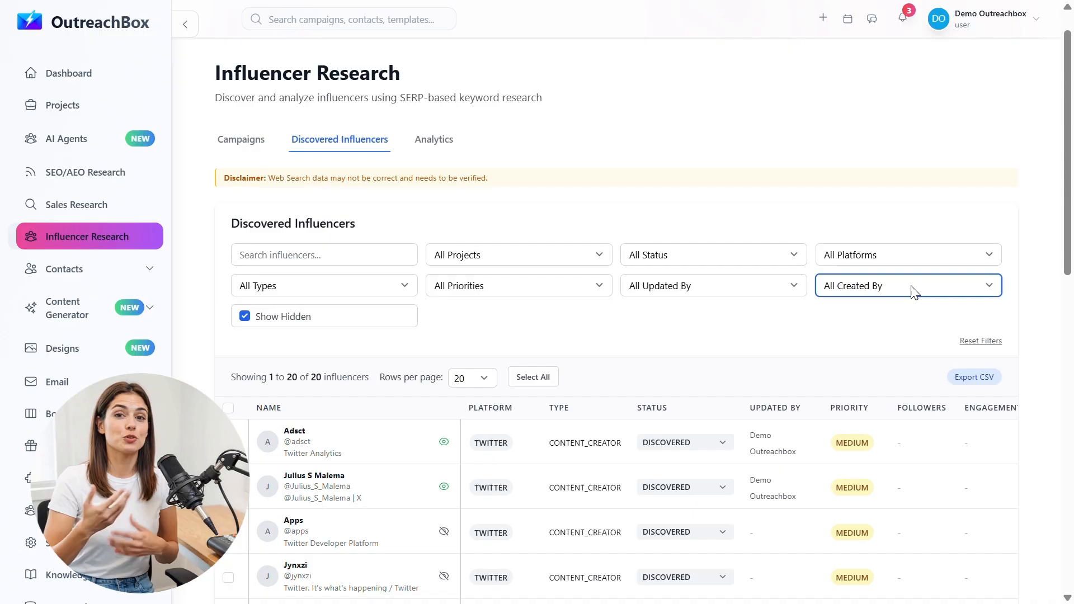
left_click(244, 316)
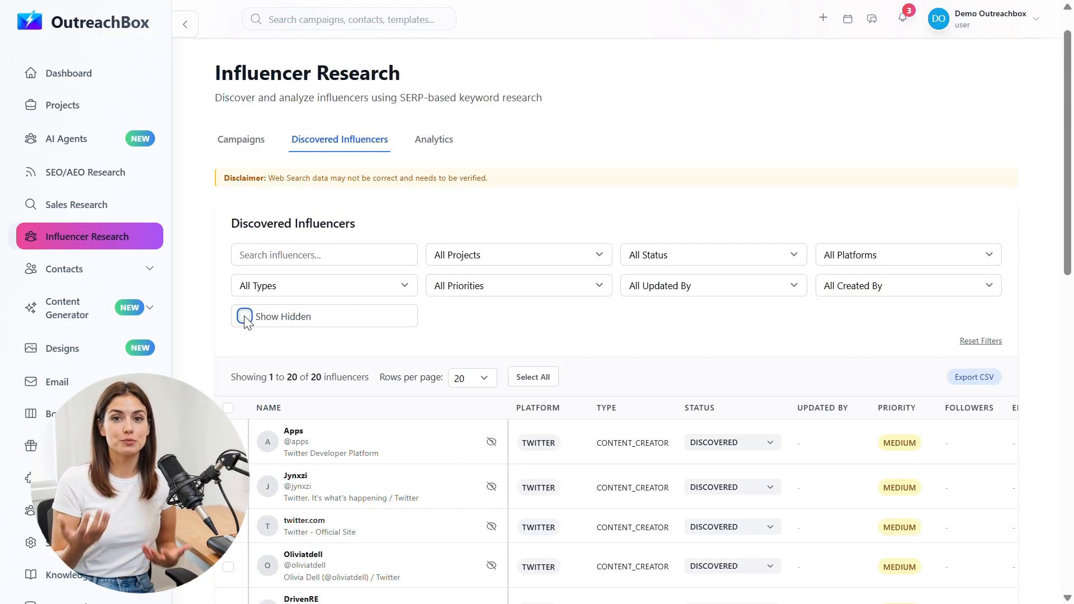
scroll(815, 166, "down", 1)
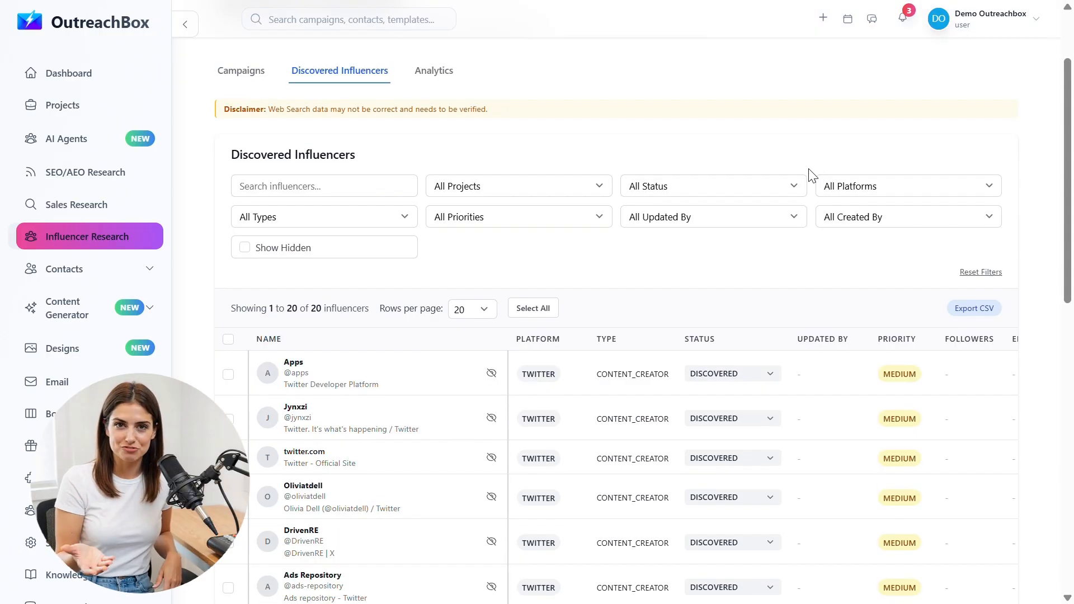
scroll(713, 288, "down", 1)
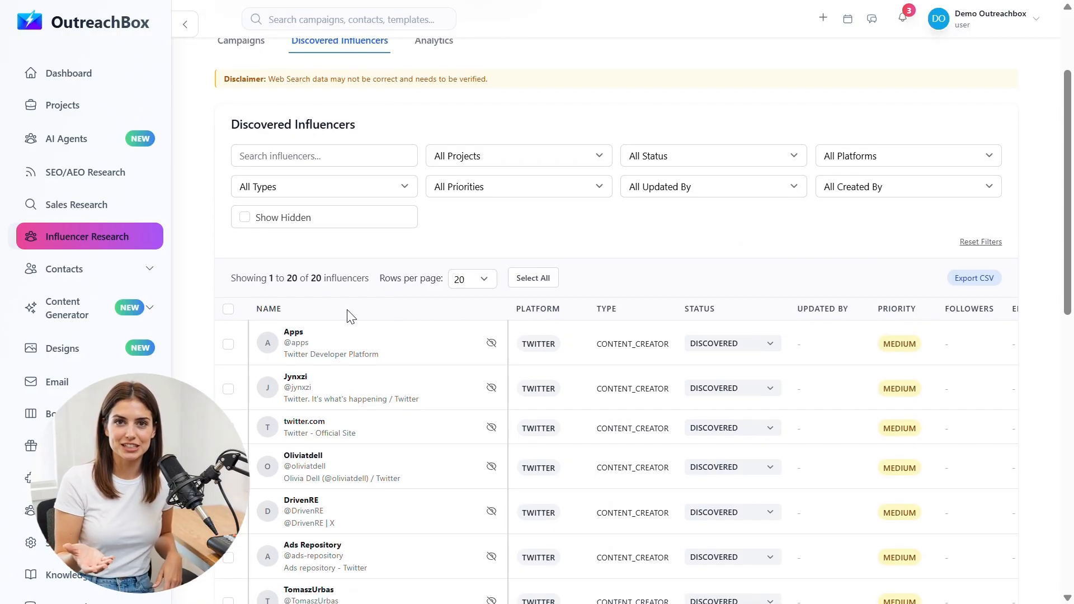
scroll(348, 314, "down", 1)
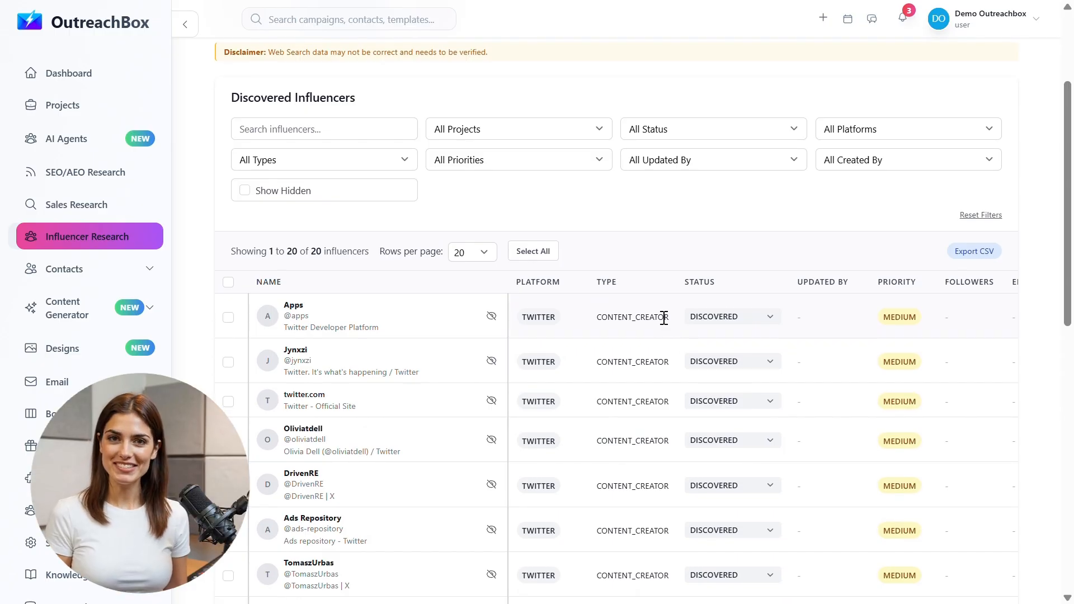
scroll(666, 322, "down", 1)
scroll(666, 323, "right", 5)
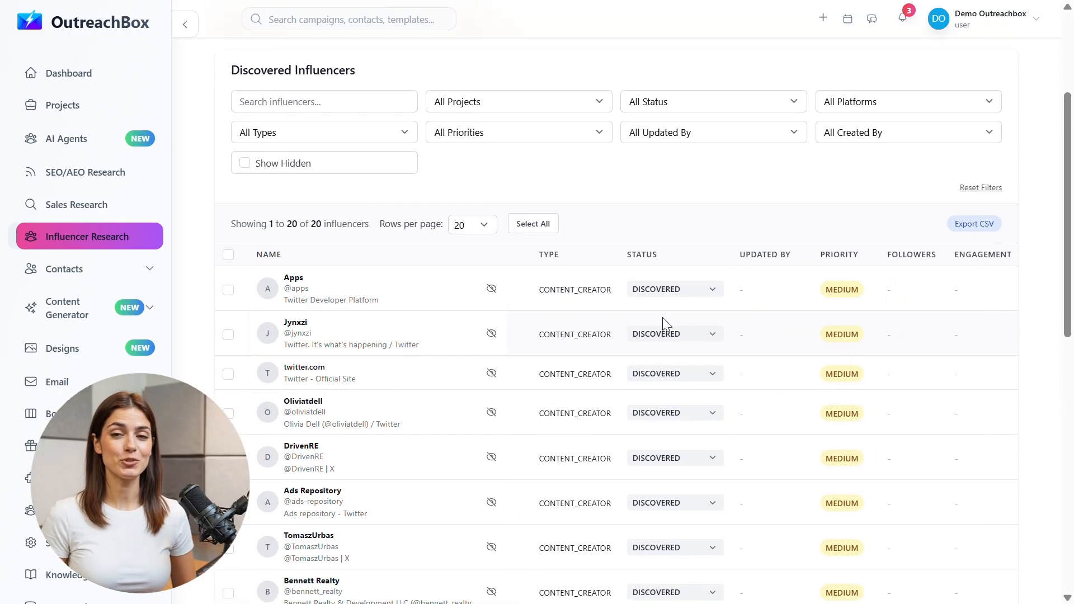
scroll(665, 323, "right", 3)
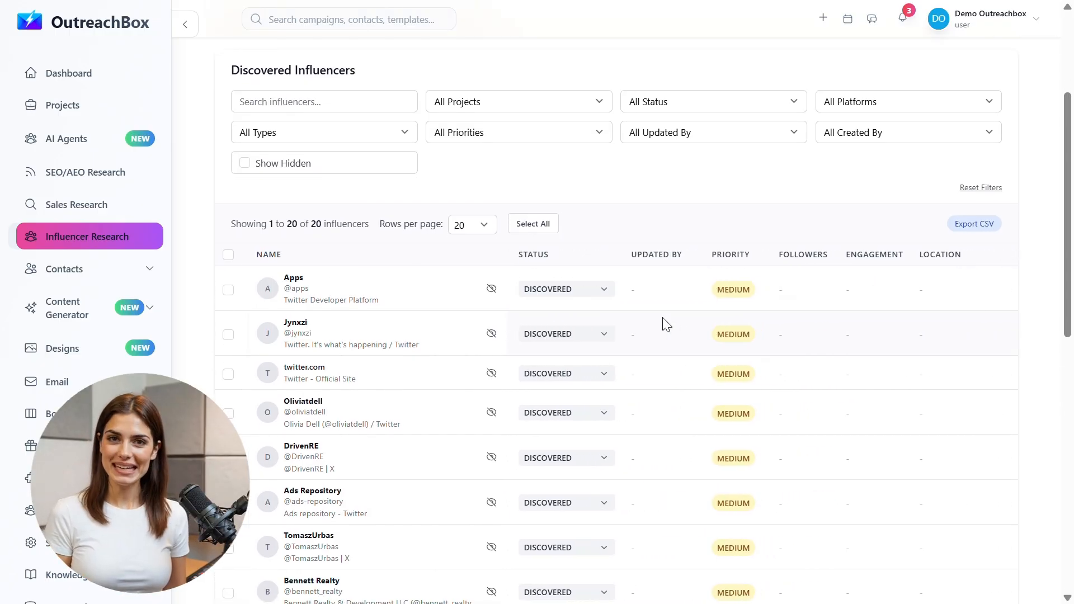
scroll(662, 317, "right", 3)
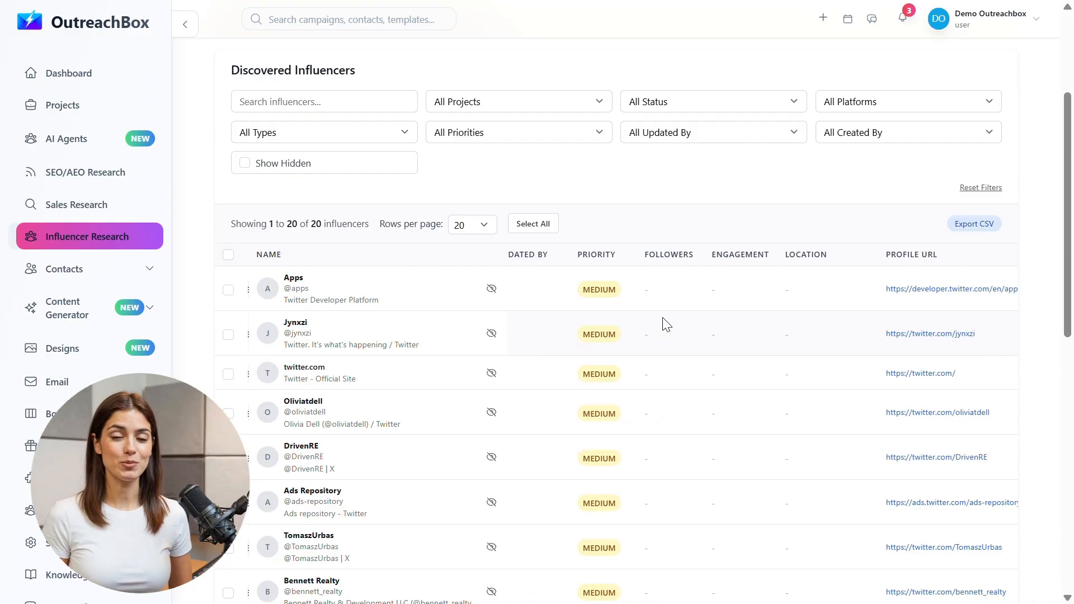
scroll(664, 324, "right", 4)
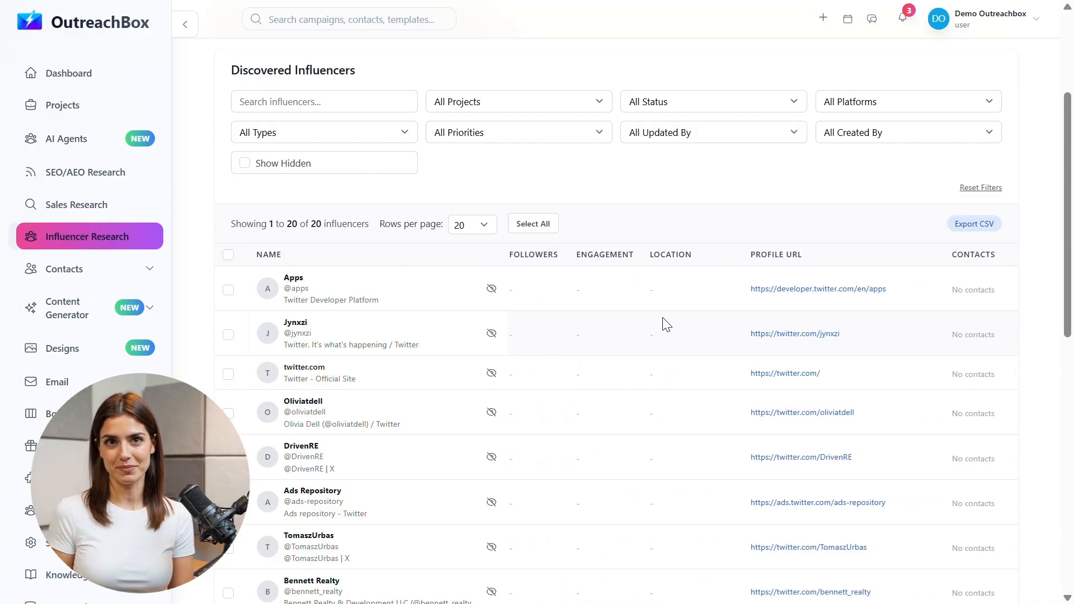
scroll(662, 318, "right", 1)
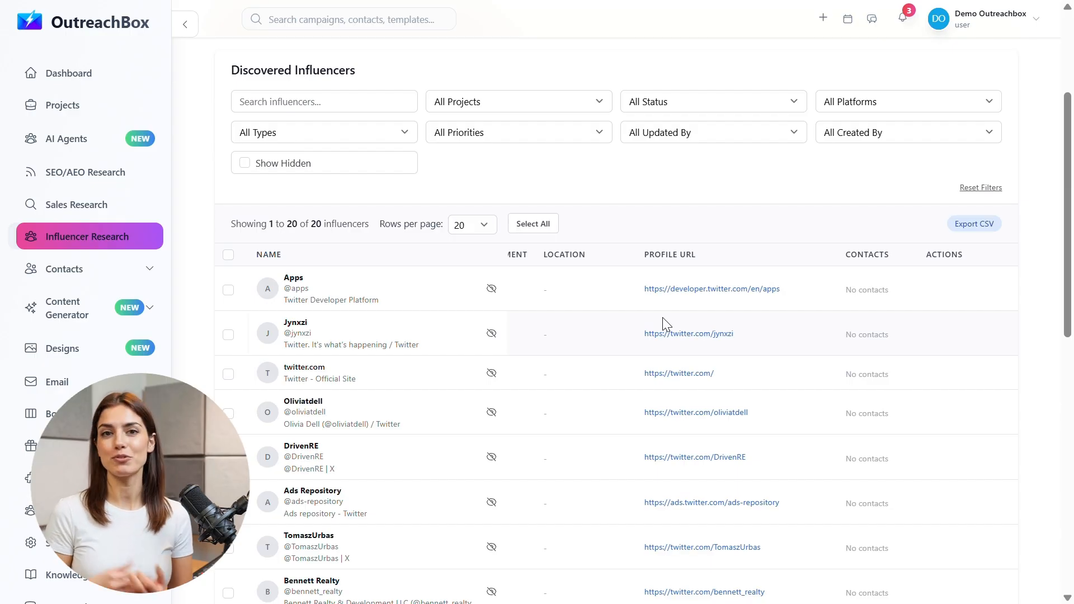
scroll(662, 317, "left", 3)
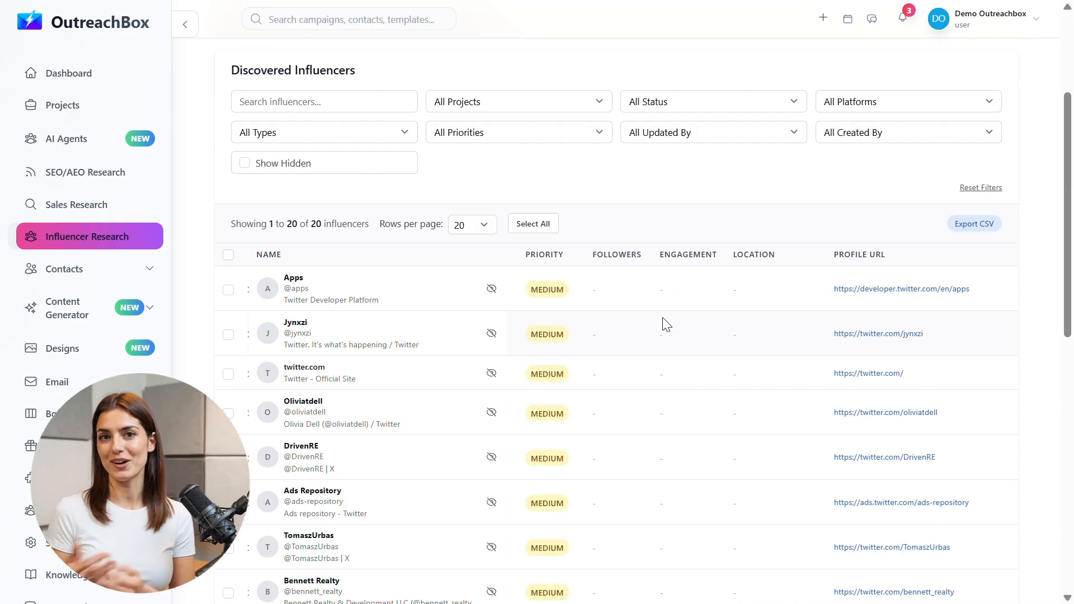
scroll(665, 324, "left", 5)
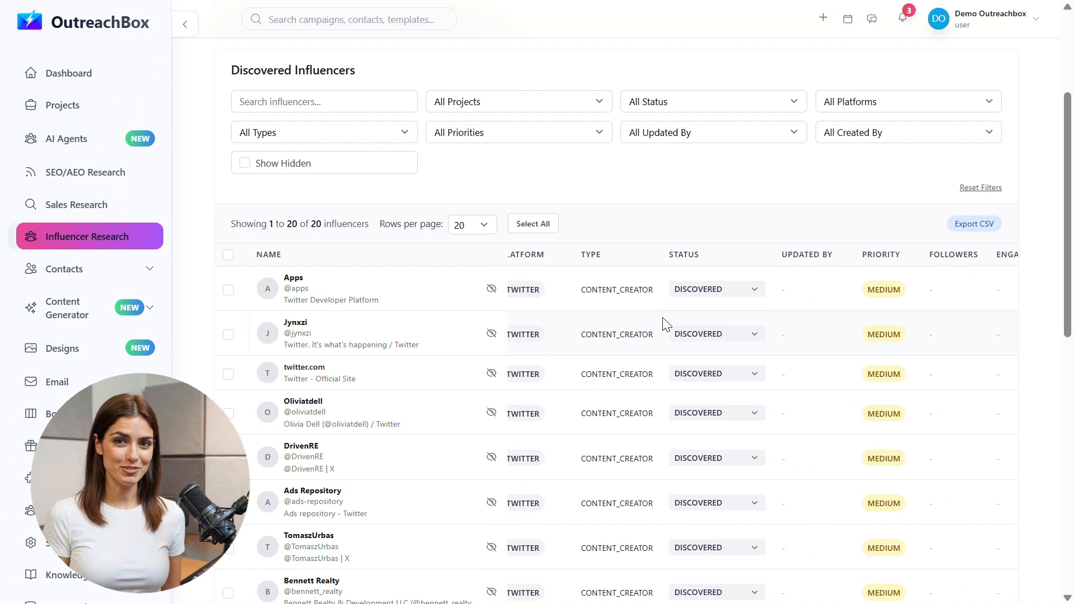
scroll(664, 320, "left", 1)
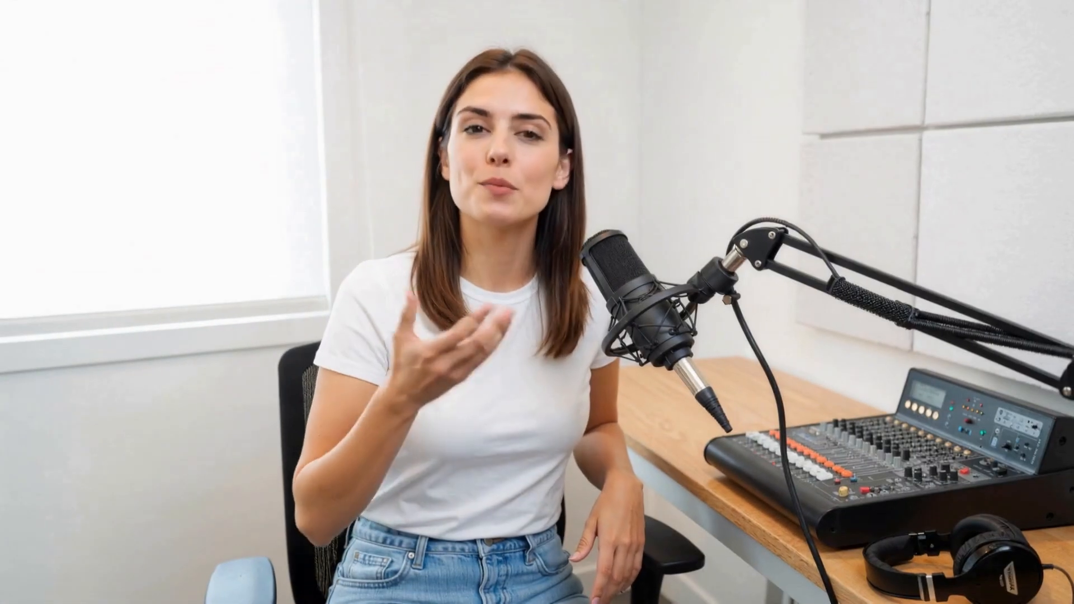